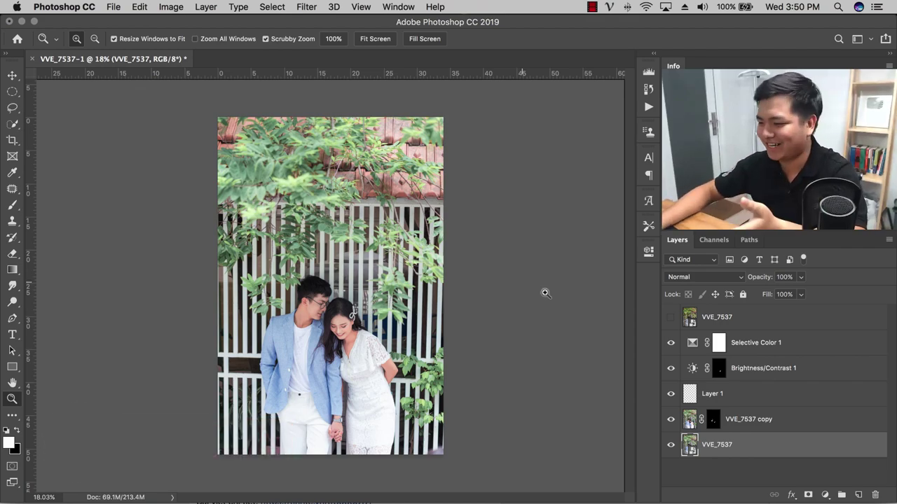
Compare the photo with and without the top graded layer, zoomed in on the couple
{"action": "left_click", "coordinate": [671, 317]}
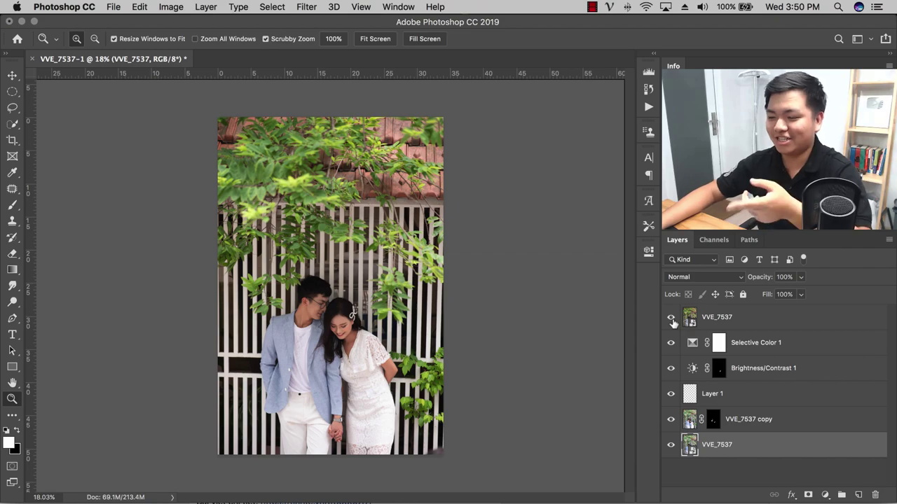
{"action": "left_click", "coordinate": [671, 317]}
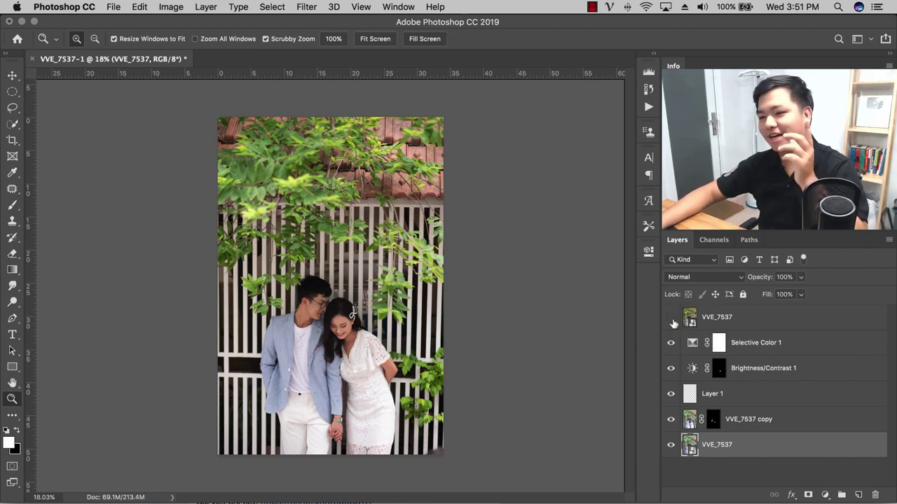
{"action": "left_click", "coordinate": [670, 318]}
{"action": "left_click", "coordinate": [670, 318]}
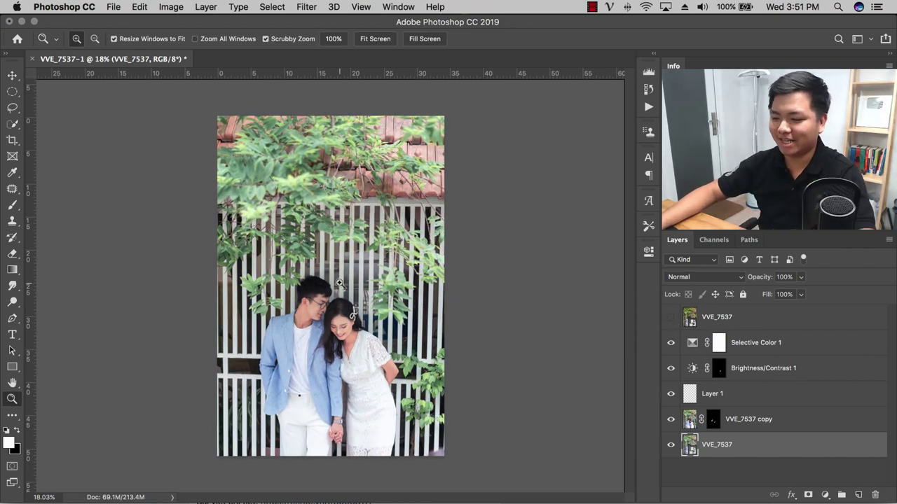
{"action": "key", "text": "super+equal"}
{"action": "key", "text": "super+equal"}
{"action": "key", "text": "super+equal"}
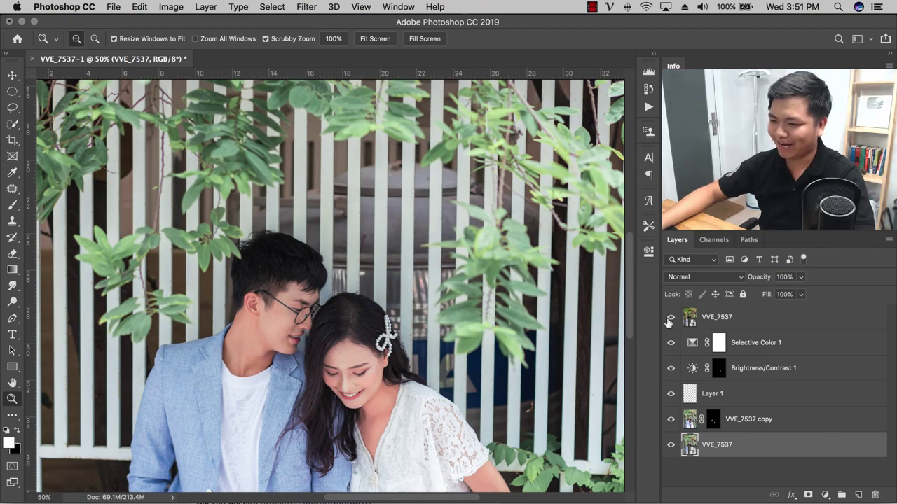
{"action": "left_click", "coordinate": [671, 318]}
{"action": "left_click", "coordinate": [670, 318]}
{"action": "left_click", "coordinate": [670, 319]}
{"action": "left_click", "coordinate": [671, 319]}
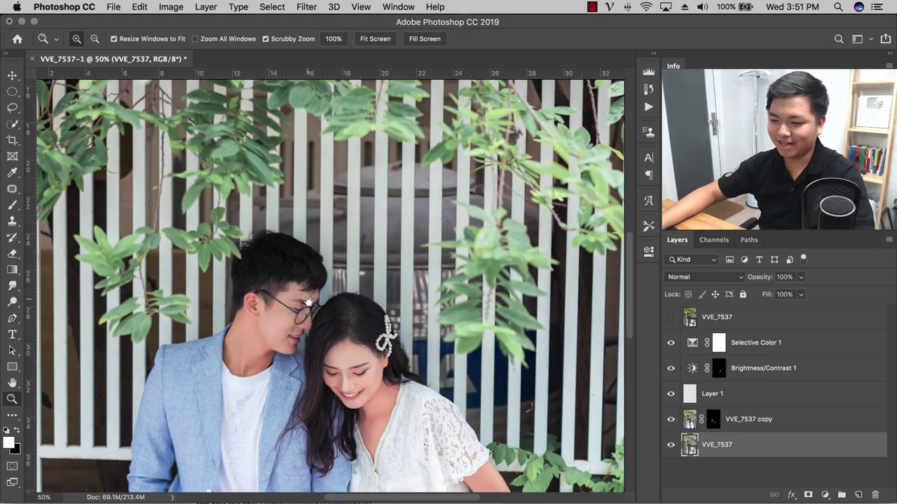
{"action": "scroll", "coordinate": [351, 308], "scroll_direction": "down", "scroll_amount": 3}
{"action": "scroll", "coordinate": [350, 308], "scroll_direction": "left", "scroll_amount": 2}
{"action": "scroll", "coordinate": [380, 225], "scroll_direction": "down", "scroll_amount": 3}
{"action": "scroll", "coordinate": [373, 280], "scroll_direction": "up", "scroll_amount": 3}
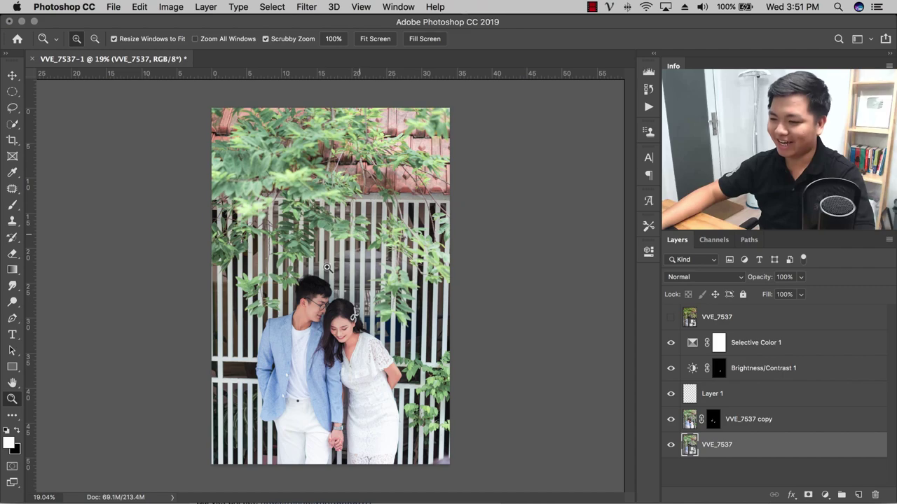
{"action": "scroll", "coordinate": [374, 284], "scroll_direction": "down", "scroll_amount": 3}
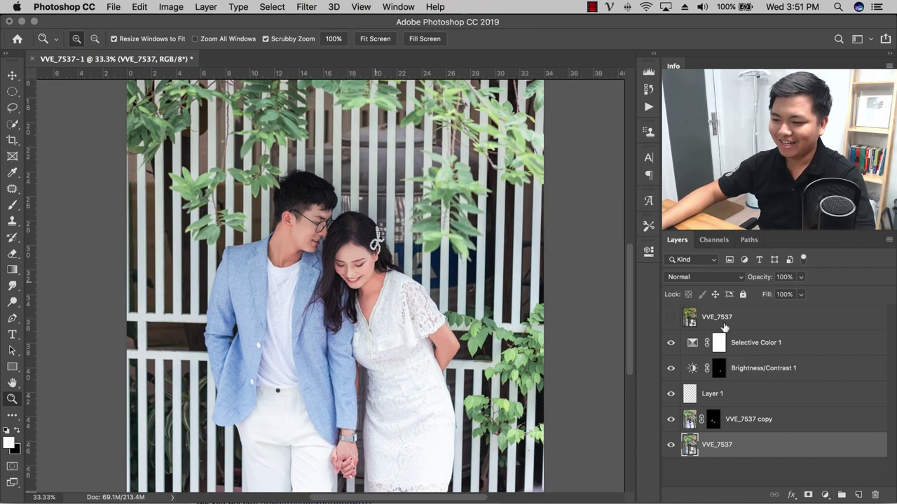
{"action": "left_click", "coordinate": [670, 319]}
{"action": "left_click", "coordinate": [670, 318]}
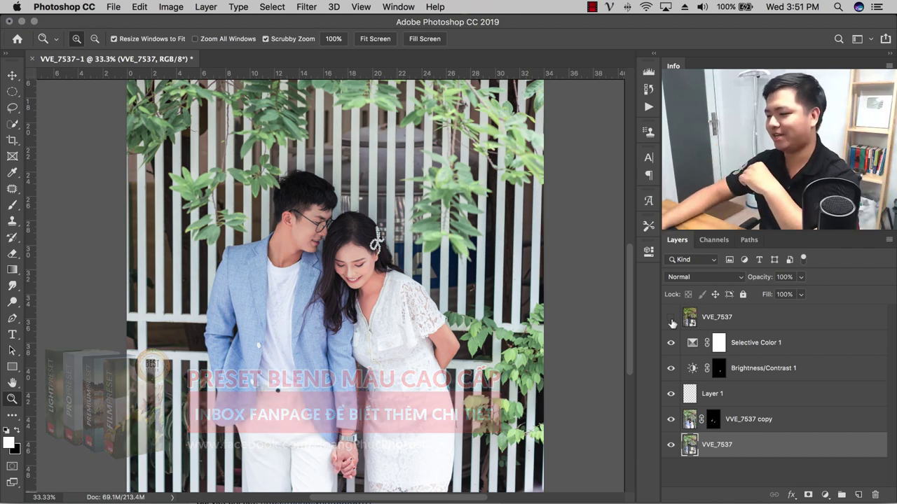
{"action": "left_click", "coordinate": [671, 320]}
{"action": "left_click", "coordinate": [671, 320]}
{"action": "left_click", "coordinate": [671, 318]}
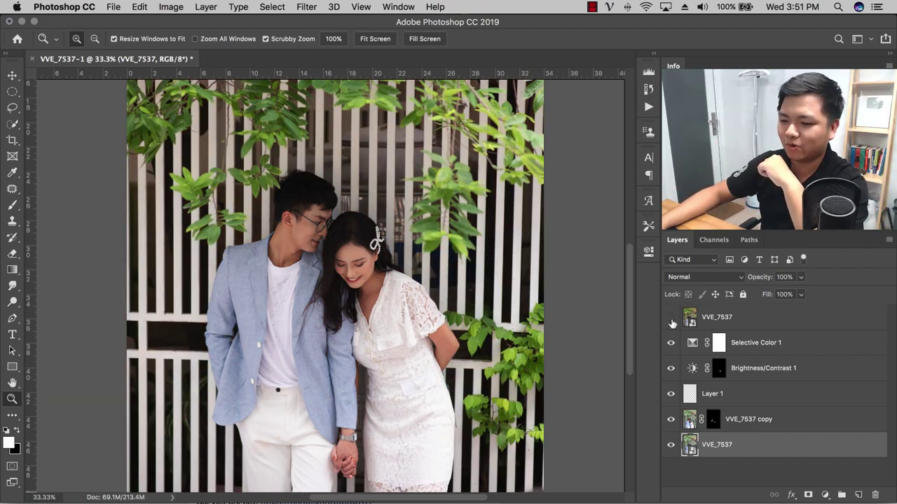
{"action": "left_click", "coordinate": [671, 320]}
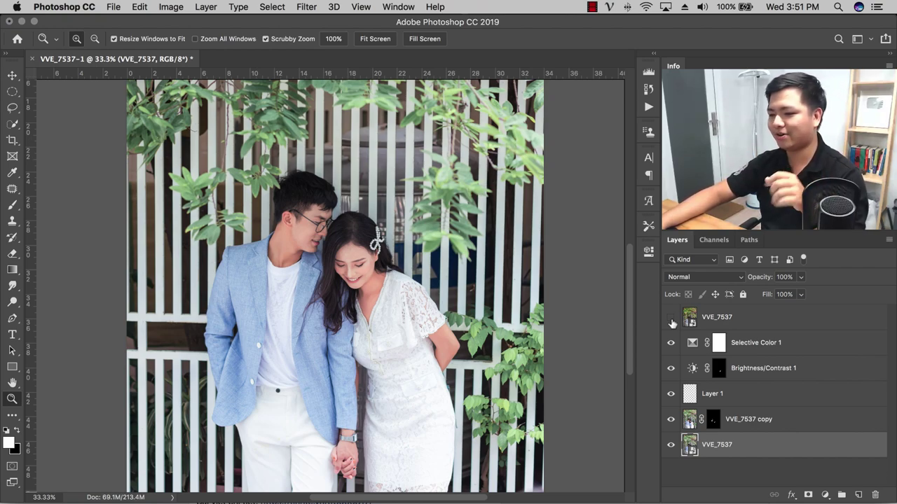
{"action": "left_click", "coordinate": [671, 320]}
{"action": "left_click", "coordinate": [671, 321]}
{"action": "left_click", "coordinate": [671, 321]}
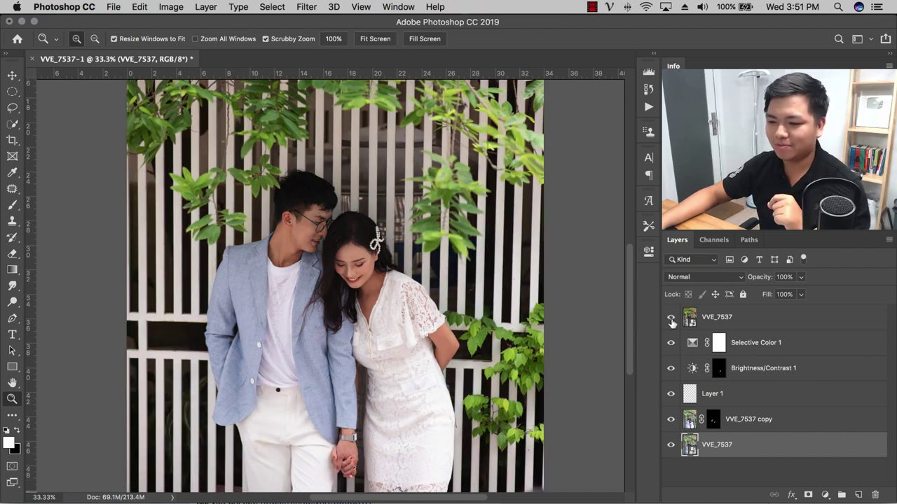
{"action": "left_click", "coordinate": [671, 321]}
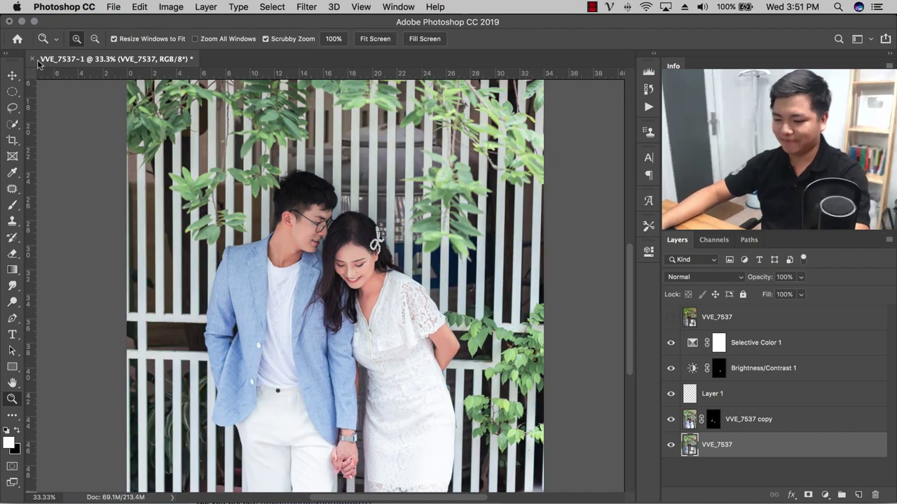
Close the edit without saving and drag VVE_7537.NEF from Finder into Photoshop
{"action": "key", "text": "super+w"}
{"action": "left_click", "coordinate": [406, 203]}
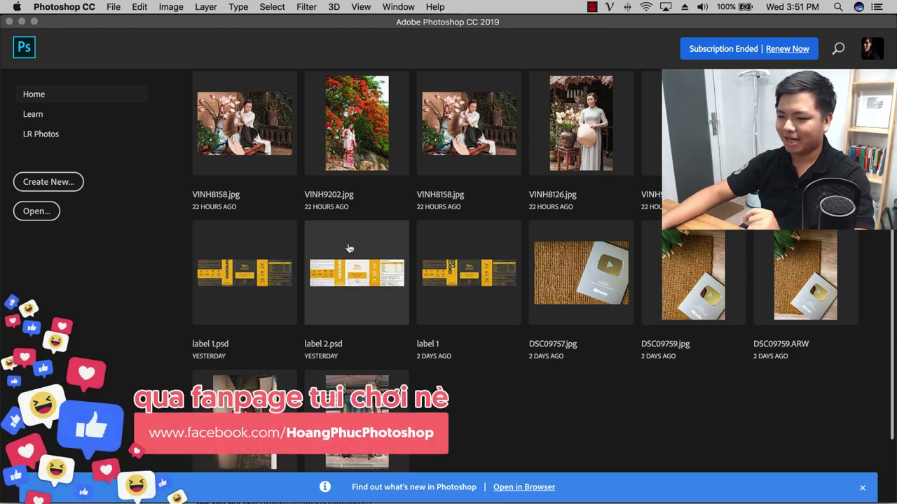
{"action": "key", "text": "super+Tab"}
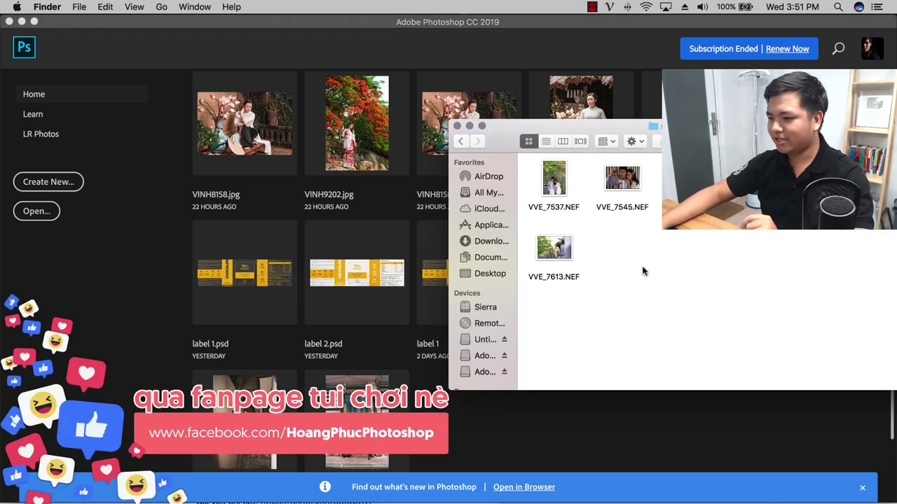
{"action": "left_click_drag", "start_coordinate": [575, 208], "coordinate": [285, 170]}
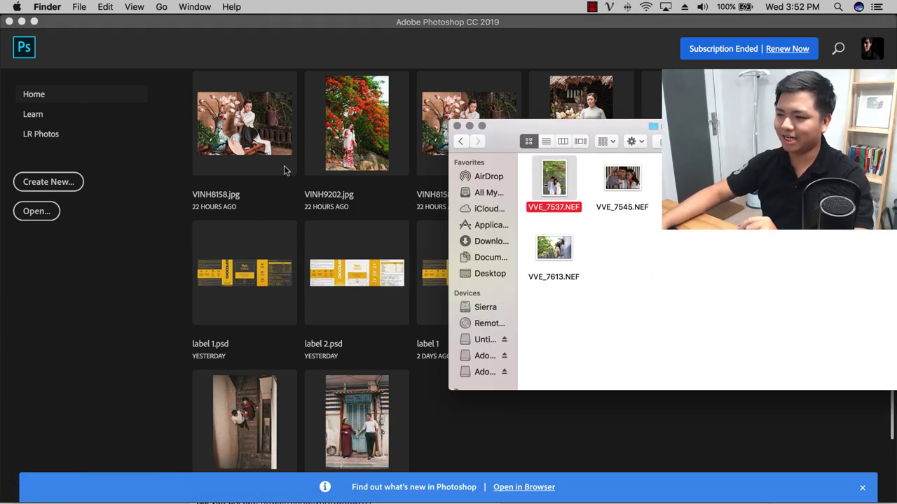
{"action": "left_click", "coordinate": [502, 25]}
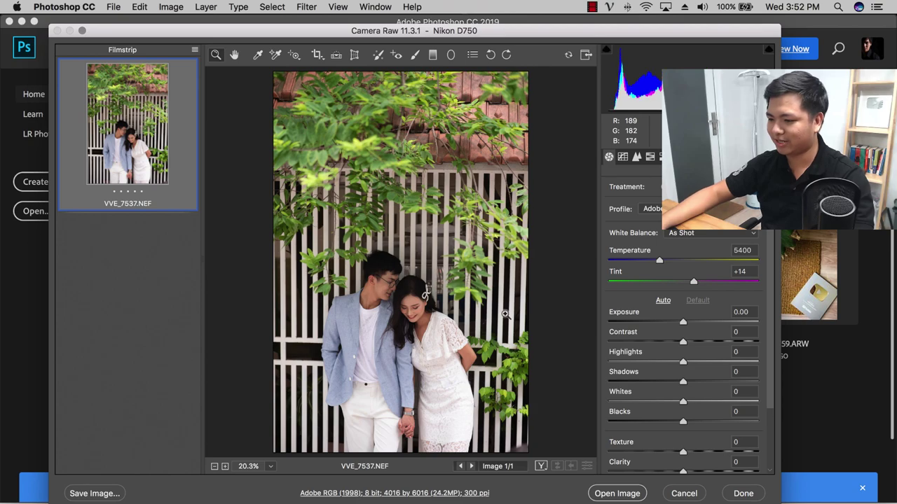
Collapse the filmstrip, then move the Camera Raw window up-left and make it narrower
{"action": "left_click_drag", "start_coordinate": [201, 265], "coordinate": [94, 262]}
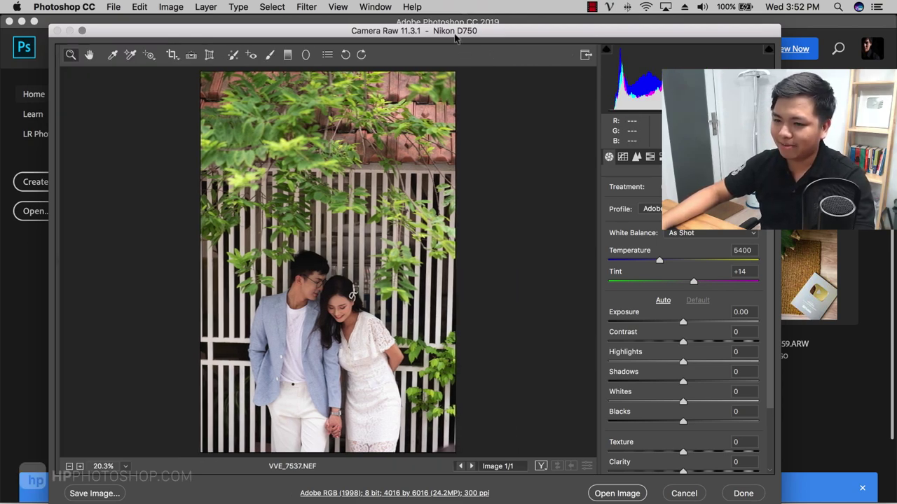
{"action": "left_click_drag", "start_coordinate": [455, 38], "coordinate": [409, 21]}
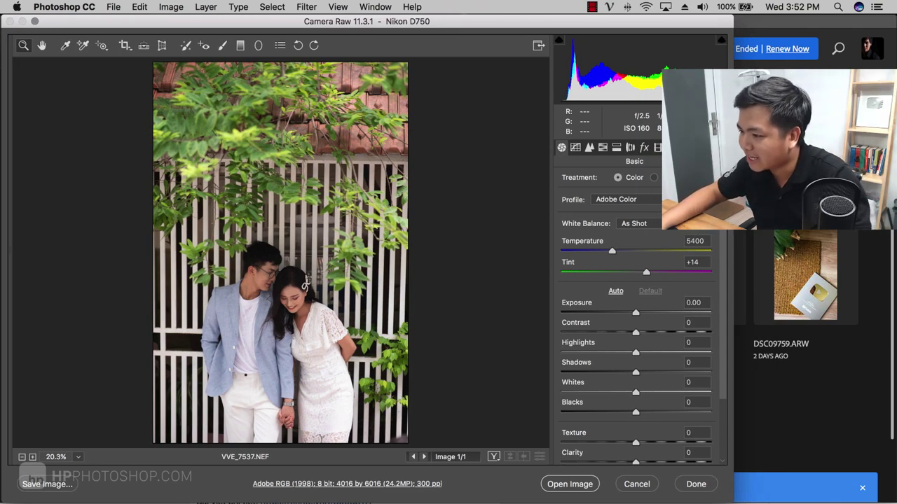
{"action": "left_click_drag", "start_coordinate": [732, 105], "coordinate": [619, 122]}
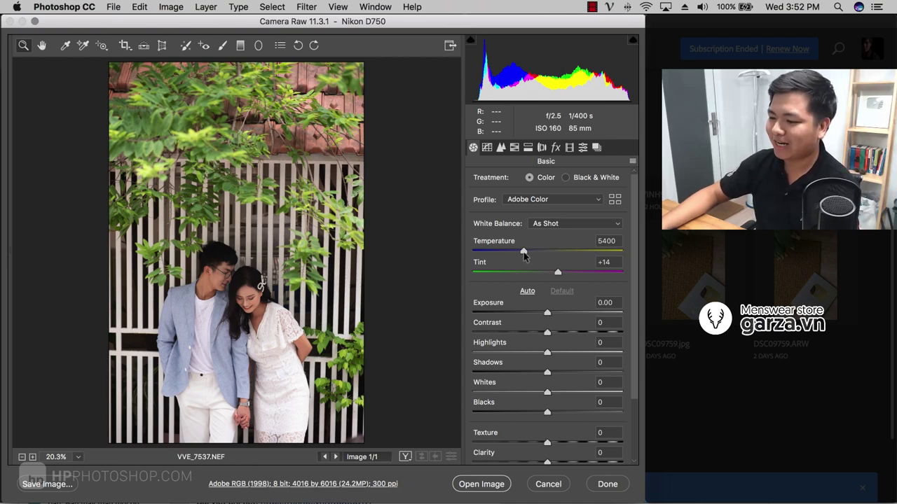
Set Temperature 4950, Exposure +0.15, Contrast +8 and Highlights -24 in the Basic panel
{"action": "left_click_drag", "start_coordinate": [524, 254], "coordinate": [511, 255]}
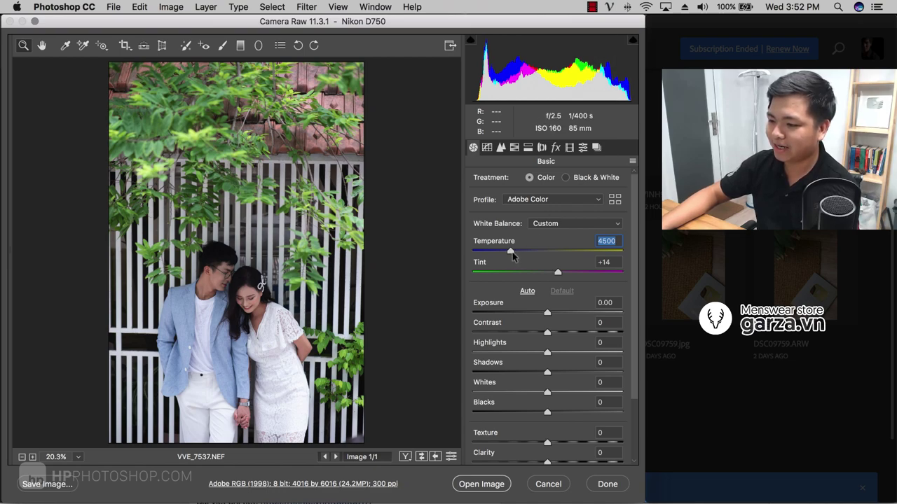
{"action": "left_click_drag", "start_coordinate": [512, 257], "coordinate": [524, 255]}
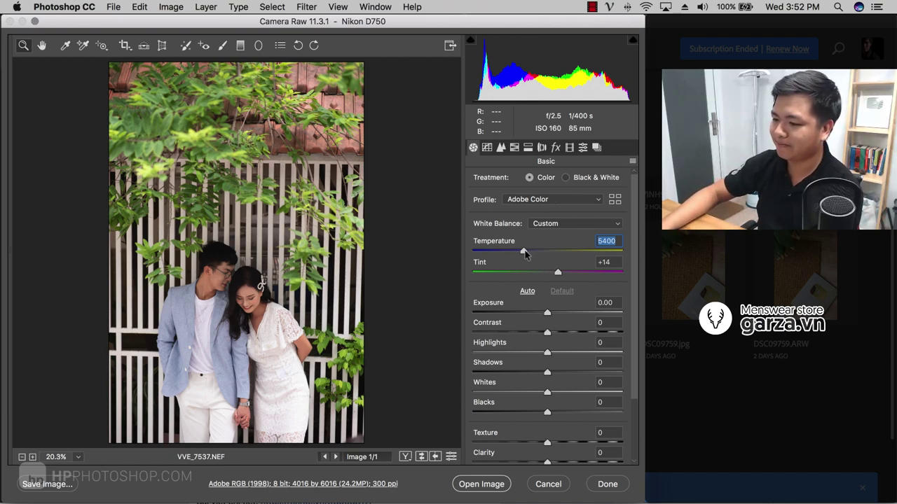
{"action": "left_click_drag", "start_coordinate": [524, 252], "coordinate": [517, 255]}
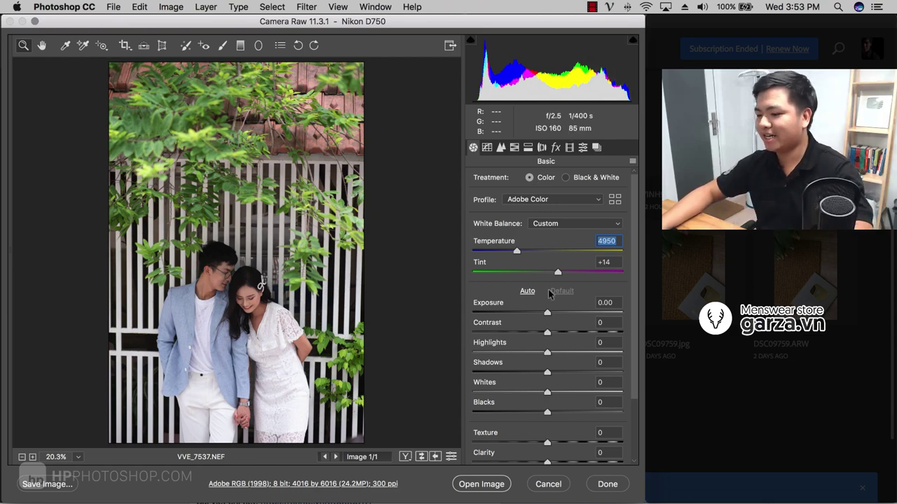
{"action": "left_click_drag", "start_coordinate": [548, 315], "coordinate": [551, 316]}
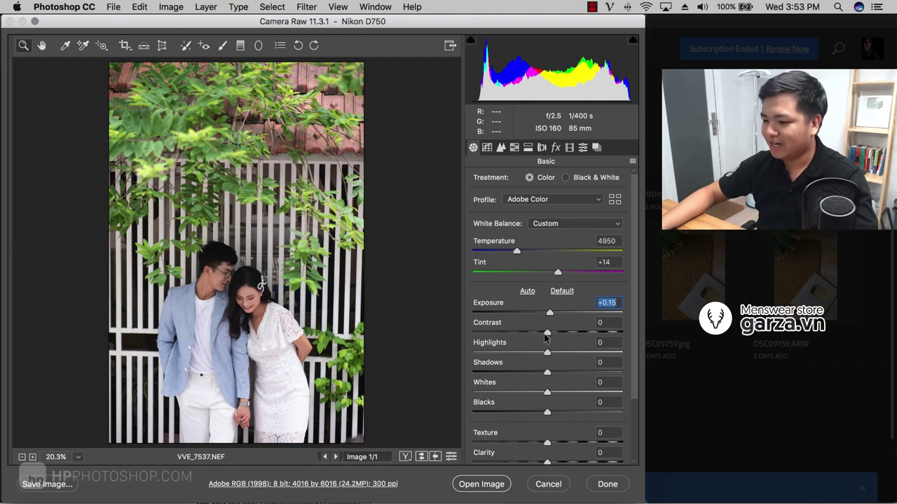
{"action": "left_click_drag", "start_coordinate": [546, 335], "coordinate": [530, 356]}
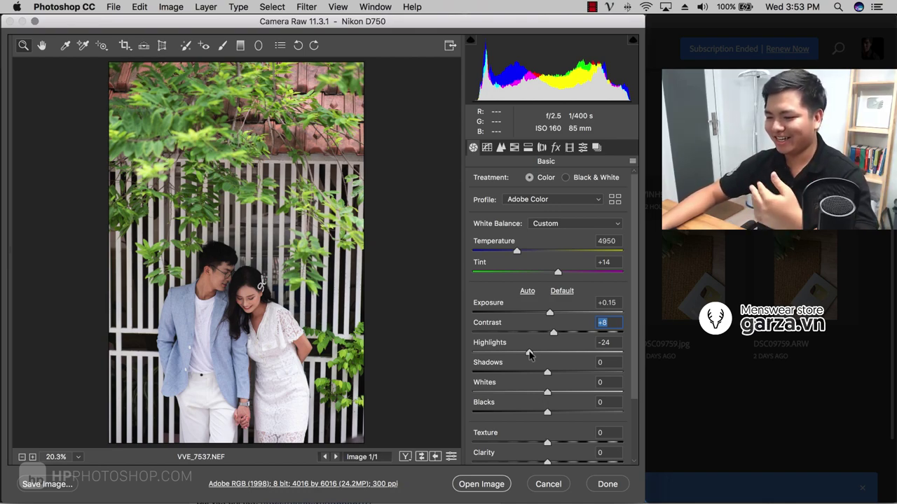
Raise Shadows to +61, checking the couple's faces zoomed in before zooming back out
{"action": "left_click", "coordinate": [528, 354]}
{"action": "scroll", "coordinate": [532, 381], "scroll_direction": "down", "scroll_amount": 3}
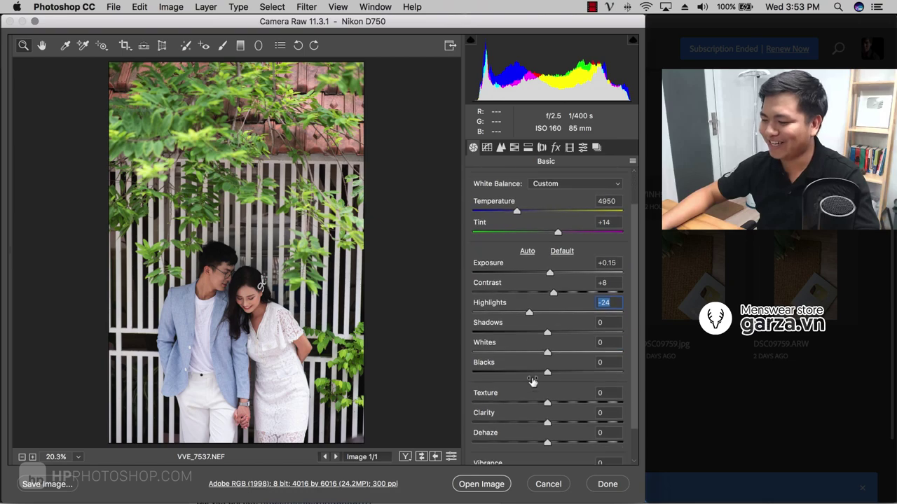
{"action": "left_click_drag", "start_coordinate": [547, 294], "coordinate": [594, 297]}
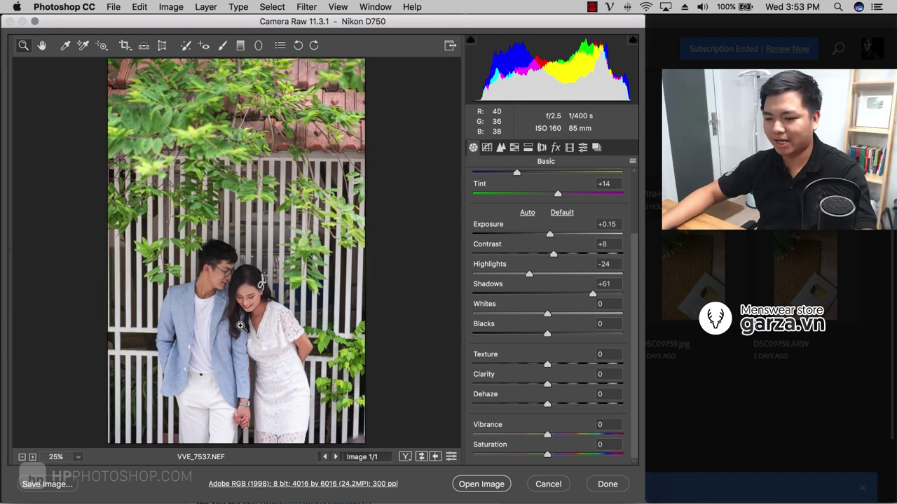
{"action": "left_click", "coordinate": [234, 283]}
{"action": "left_click_drag", "start_coordinate": [234, 283], "coordinate": [298, 265]}
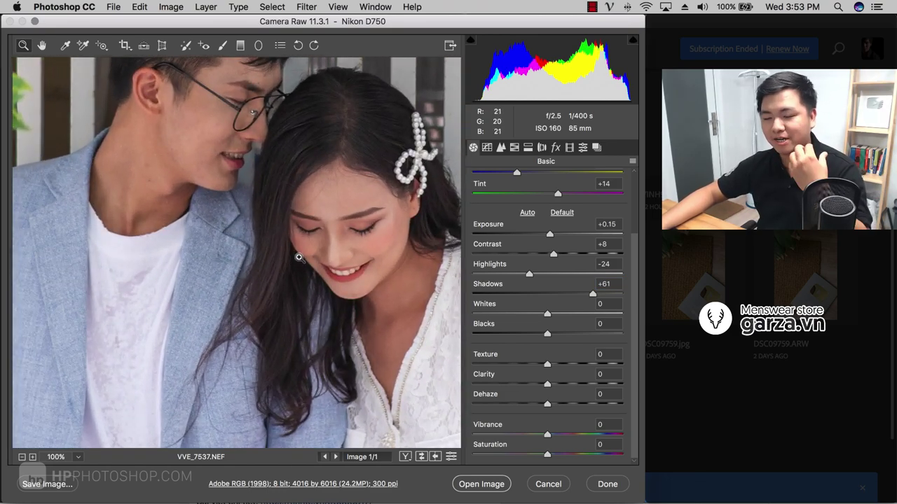
{"action": "left_click_drag", "start_coordinate": [299, 257], "coordinate": [231, 256]}
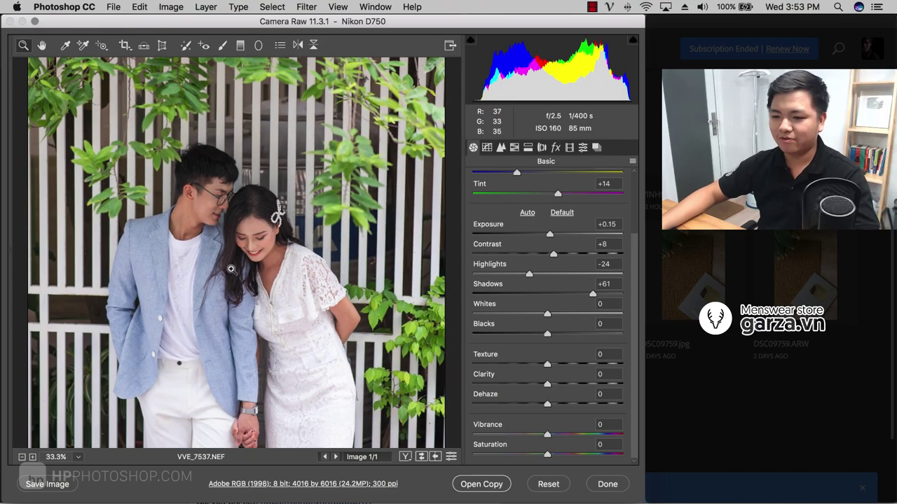
{"action": "left_click", "coordinate": [231, 257], "text": "alt"}
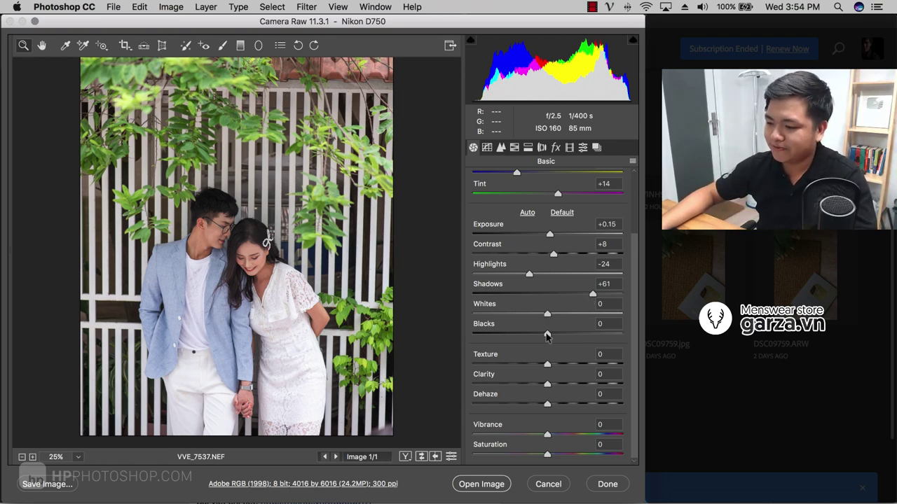
Set Texture +7, Clarity -13, Dehaze +3 and Vibrance +31
{"action": "left_click_drag", "start_coordinate": [544, 365], "coordinate": [551, 363]}
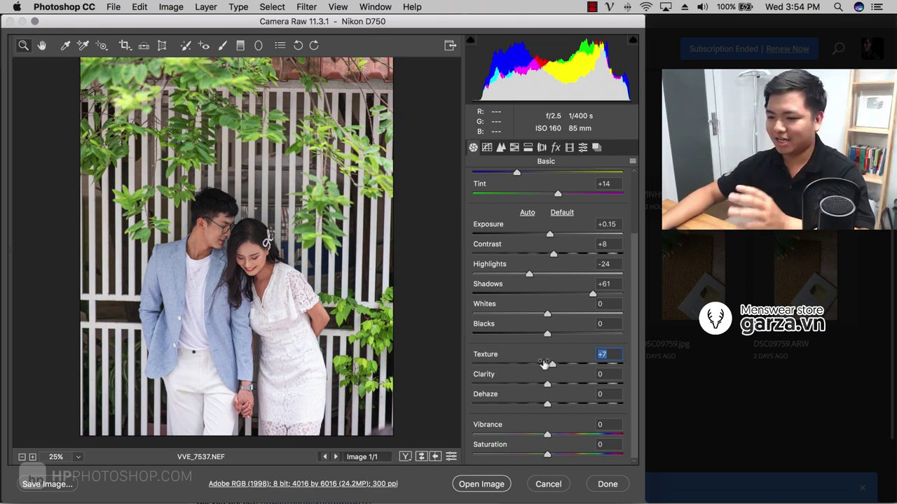
{"action": "left_click_drag", "start_coordinate": [548, 384], "coordinate": [539, 385]}
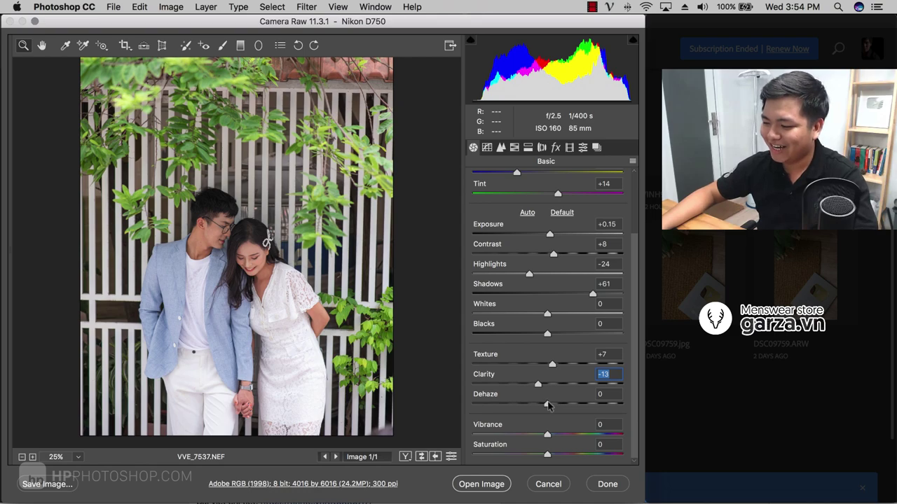
{"action": "left_click_drag", "start_coordinate": [547, 404], "coordinate": [549, 404]}
{"action": "left_click_drag", "start_coordinate": [562, 436], "coordinate": [570, 436]}
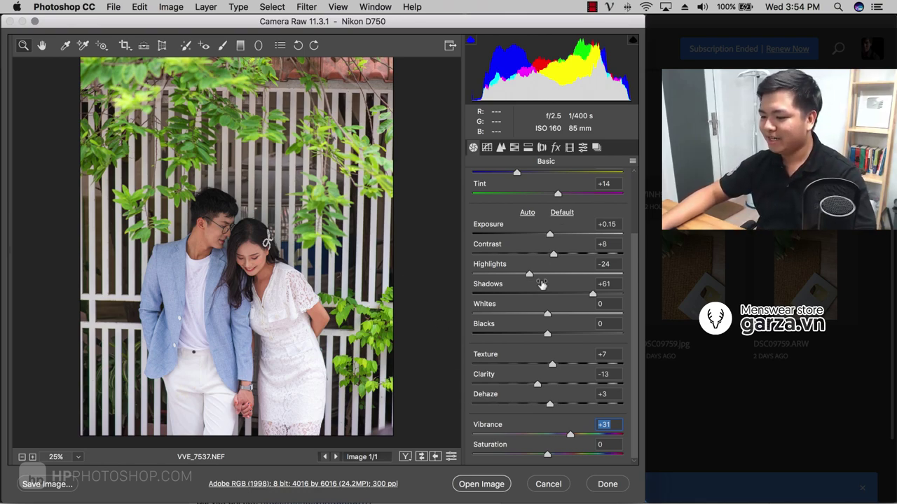
{"action": "scroll", "coordinate": [579, 337], "scroll_direction": "up", "scroll_amount": 3}
{"action": "scroll", "coordinate": [578, 338], "scroll_direction": "down", "scroll_amount": 3}
{"action": "scroll", "coordinate": [578, 337], "scroll_direction": "up", "scroll_amount": 3}
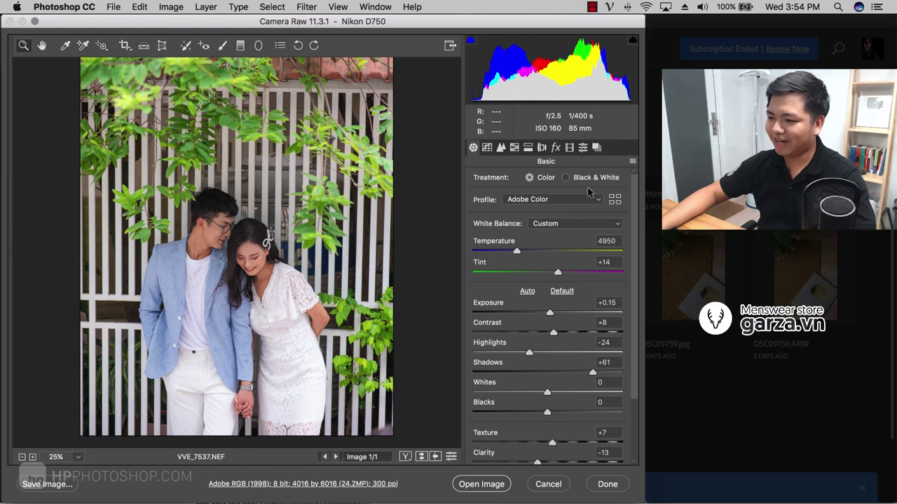
{"action": "left_click", "coordinate": [543, 147]}
Enable Remove Chromatic Aberration and the Nikon 85mm profile correction, toggling it to compare
{"action": "left_click", "coordinate": [512, 205]}
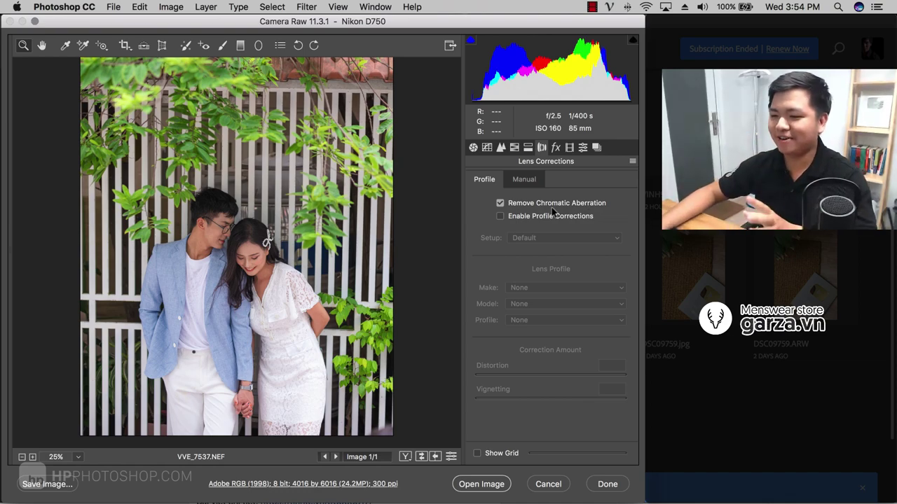
{"action": "left_click", "coordinate": [537, 219]}
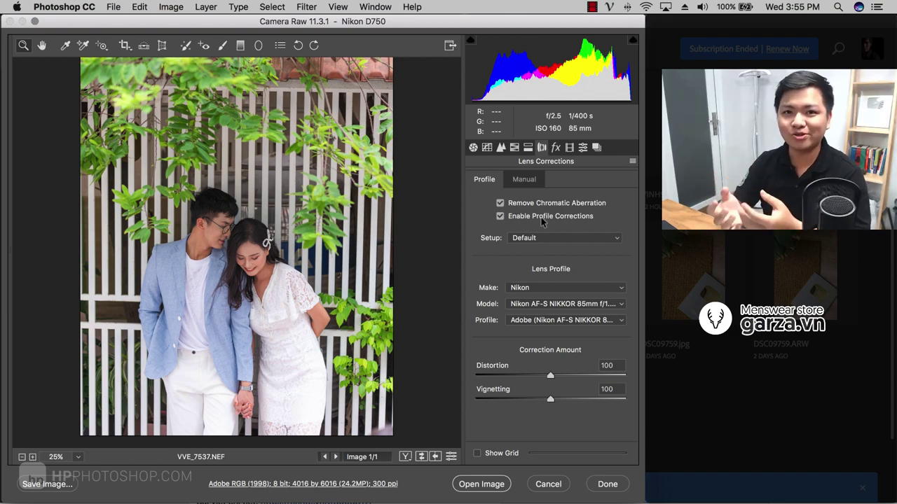
{"action": "left_click", "coordinate": [542, 221]}
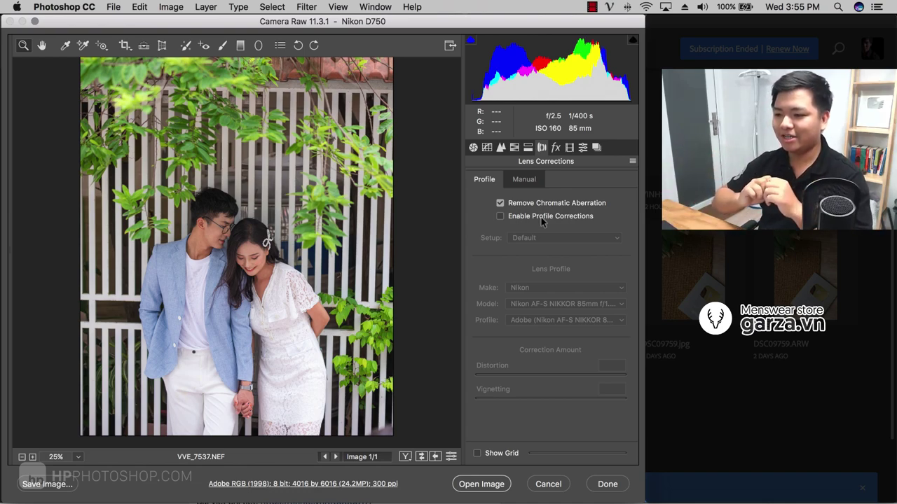
{"action": "left_click", "coordinate": [543, 221]}
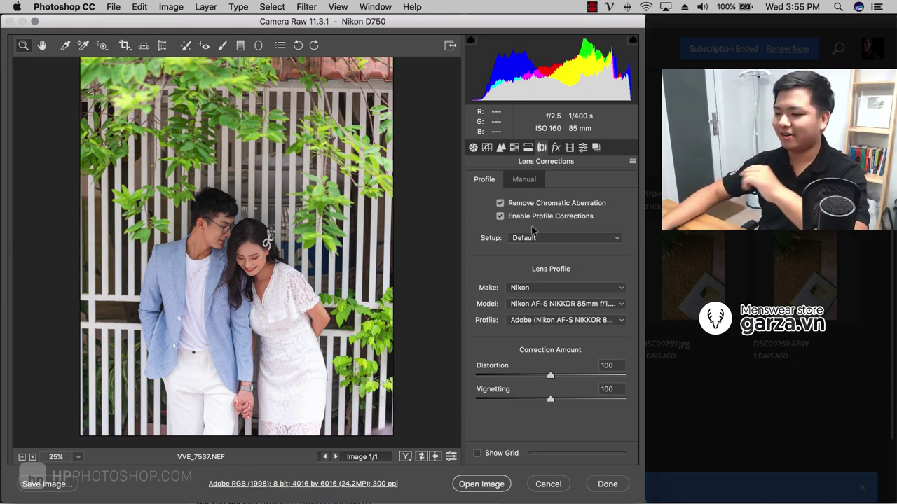
{"action": "left_click", "coordinate": [327, 185], "text": "alt"}
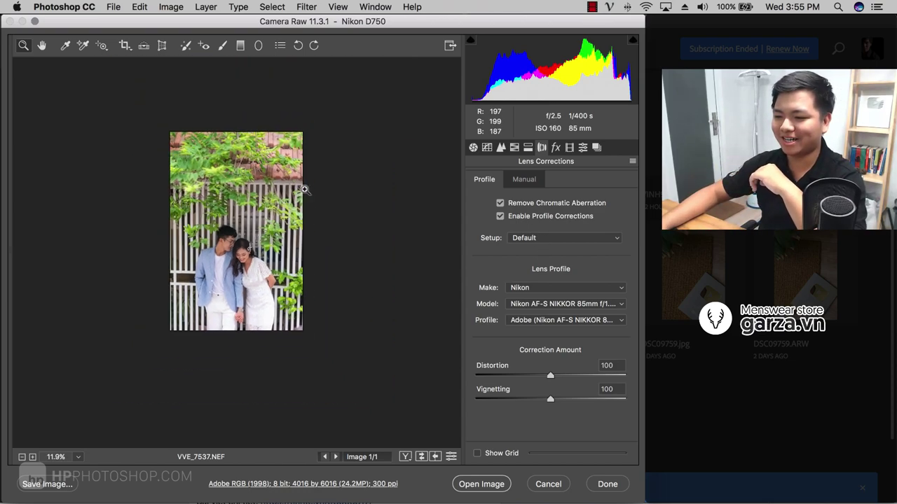
{"action": "left_click", "coordinate": [317, 189]}
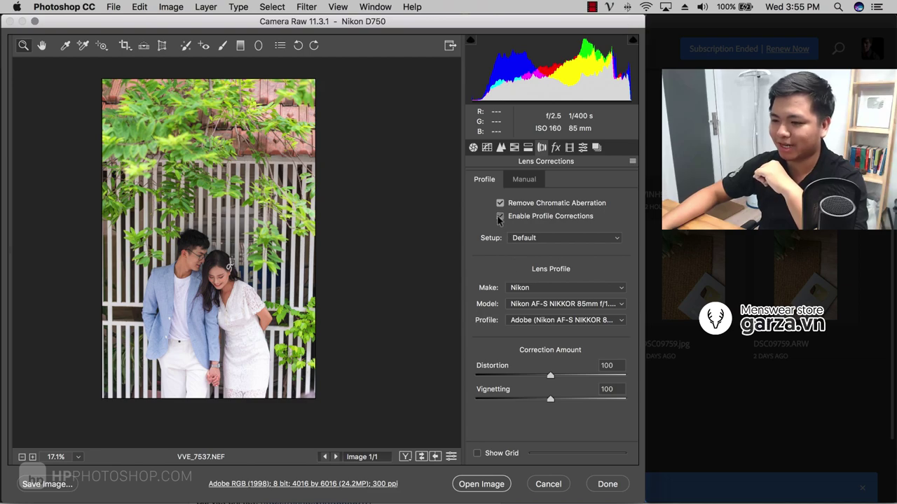
{"action": "left_click", "coordinate": [499, 216]}
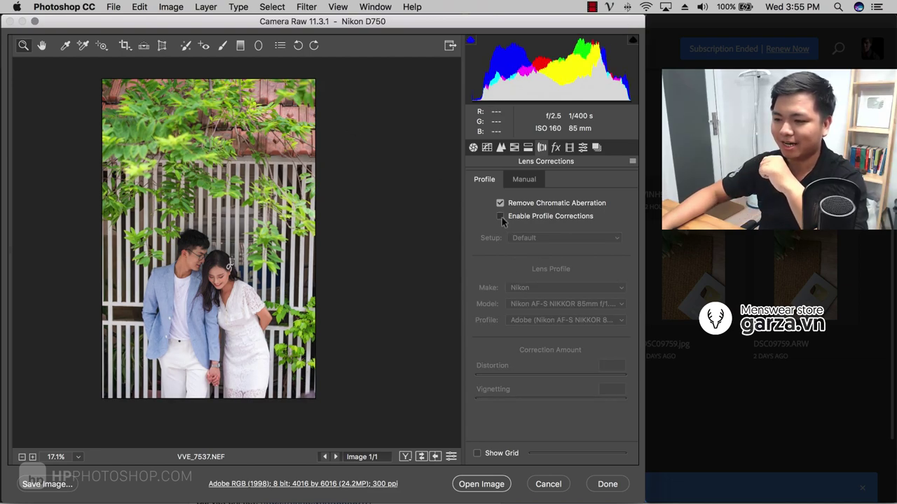
{"action": "left_click", "coordinate": [500, 216]}
{"action": "left_click", "coordinate": [500, 217]}
{"action": "left_click", "coordinate": [500, 216]}
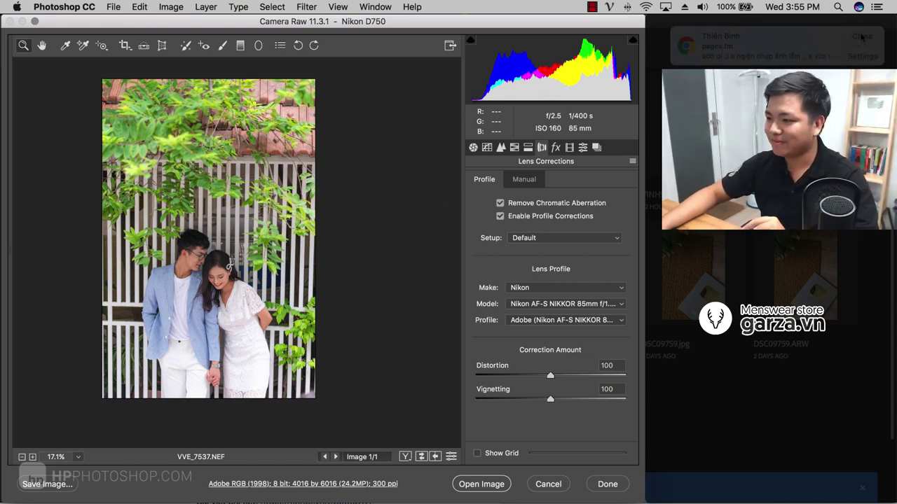
Dismiss the pop-up and look through the Effects, Presets, Calibration, HSL and Split Toning panels
{"action": "left_click", "coordinate": [861, 37]}
{"action": "left_click", "coordinate": [557, 148]}
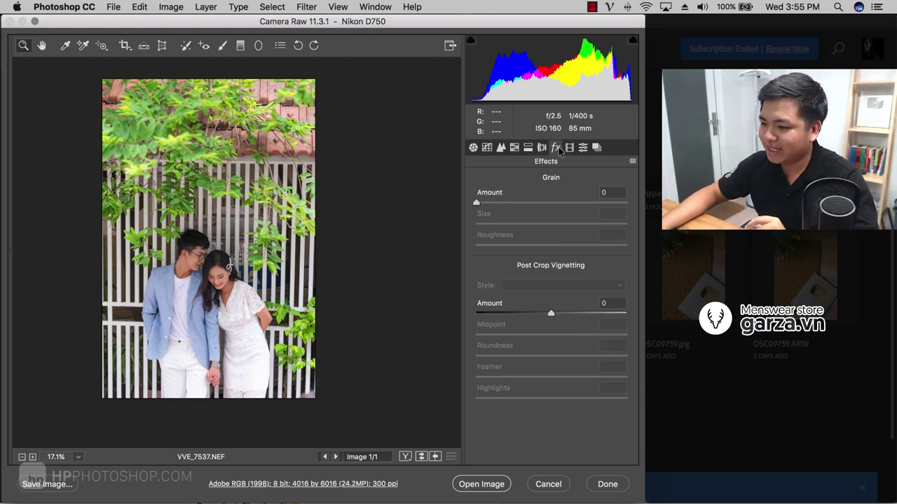
{"action": "left_click", "coordinate": [581, 148]}
{"action": "left_click", "coordinate": [569, 148]}
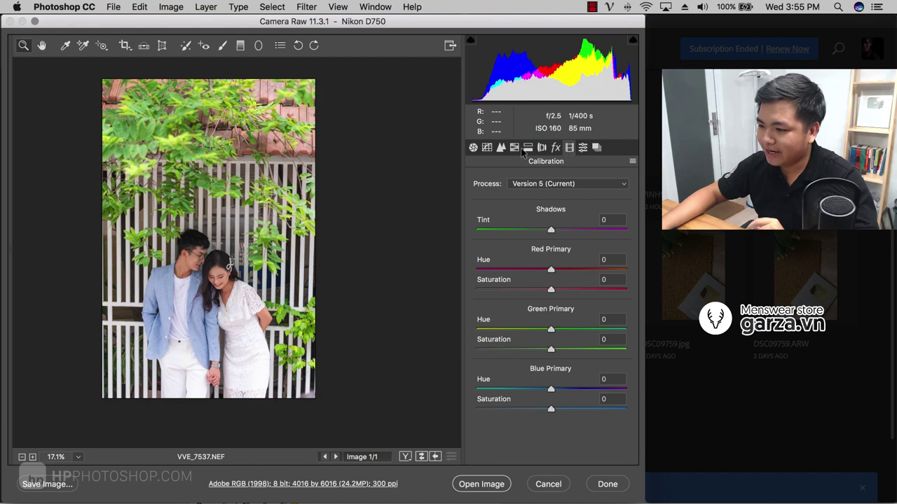
{"action": "left_click", "coordinate": [515, 148]}
{"action": "left_click", "coordinate": [527, 148]}
{"action": "left_click", "coordinate": [514, 148]}
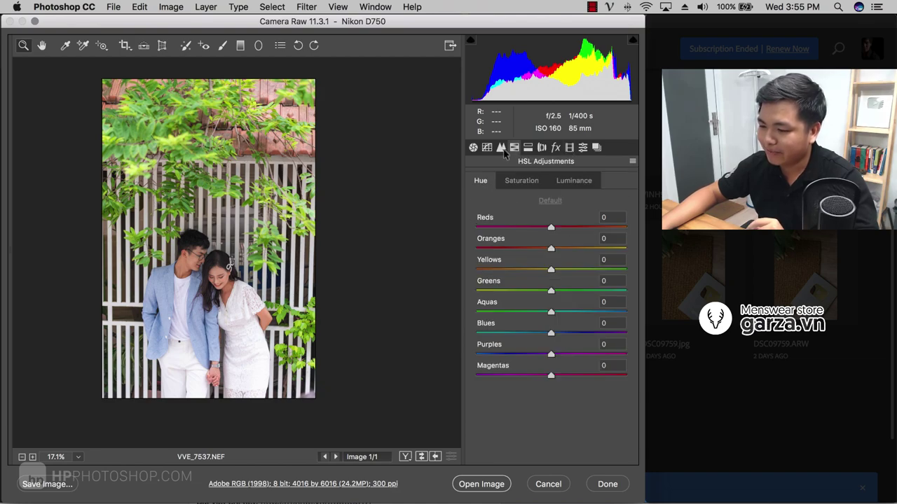
{"action": "left_click", "coordinate": [500, 148]}
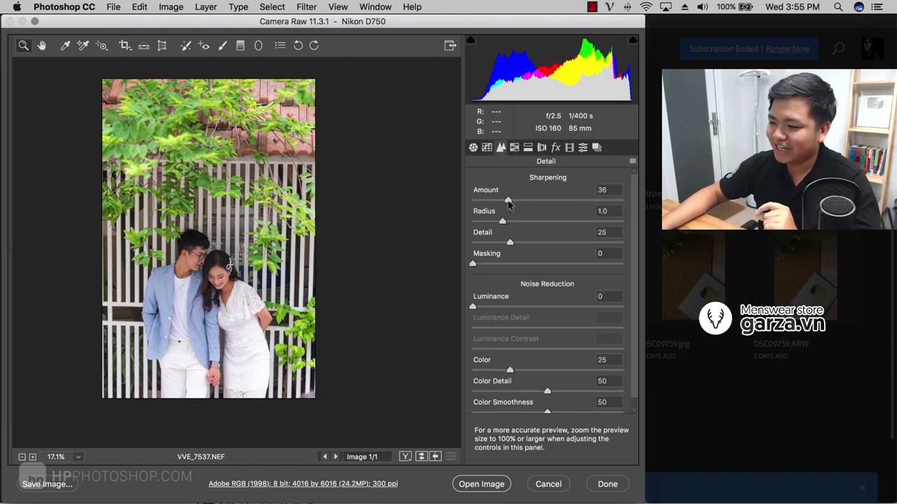
Set Sharpening Amount 56, Masking 97 and Luminance noise reduction 31
{"action": "left_click_drag", "start_coordinate": [507, 202], "coordinate": [531, 203]}
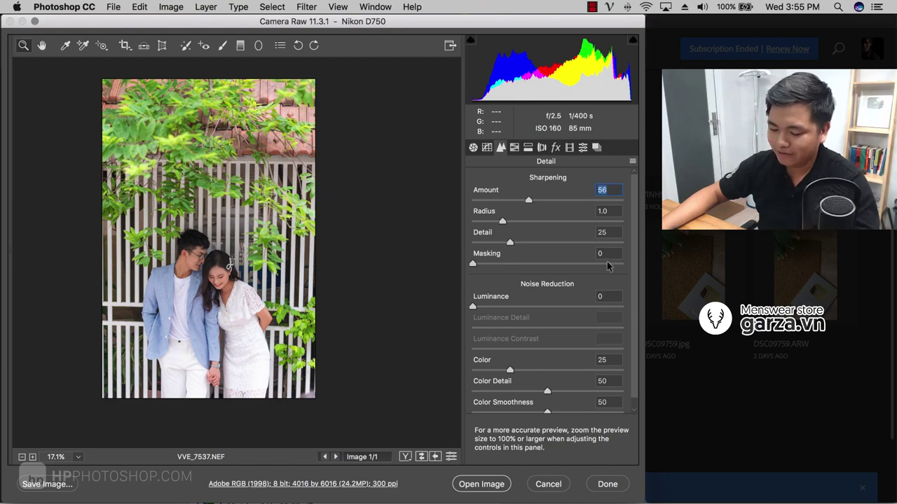
{"action": "mouse_move", "coordinate": [608, 265]}
{"action": "left_mouse_down"}
{"action": "mouse_move", "coordinate": [618, 266]}
{"action": "mouse_move", "coordinate": [445, 265]}
{"action": "mouse_move", "coordinate": [617, 267]}
{"action": "left_mouse_up"}
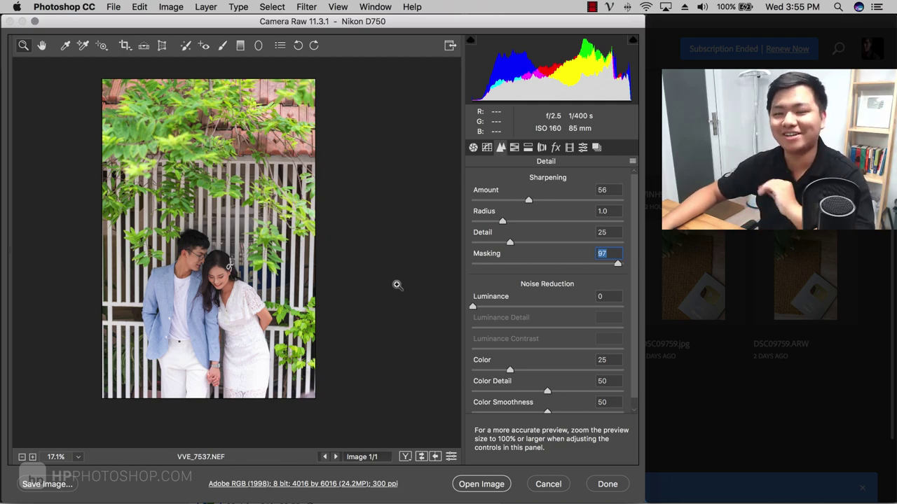
{"action": "left_click_drag", "start_coordinate": [504, 307], "coordinate": [519, 308]}
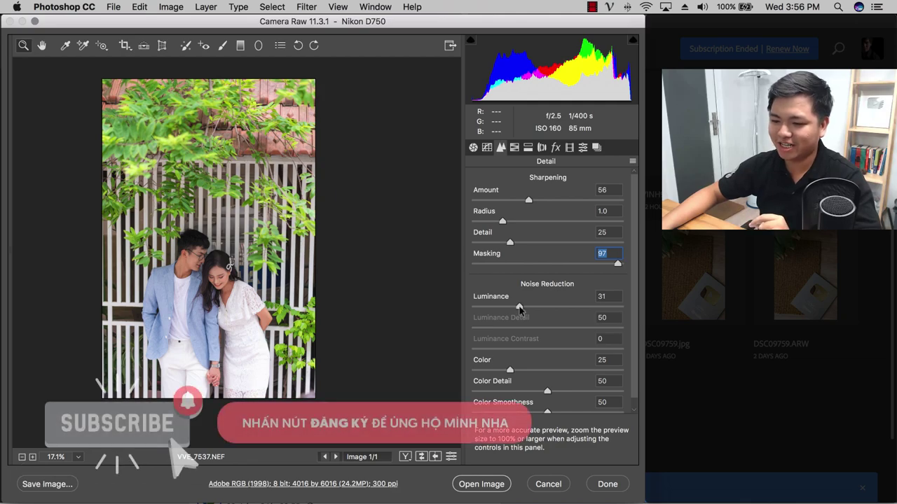
{"action": "left_click_drag", "start_coordinate": [519, 309], "coordinate": [519, 309]}
{"action": "left_click", "coordinate": [522, 149]}
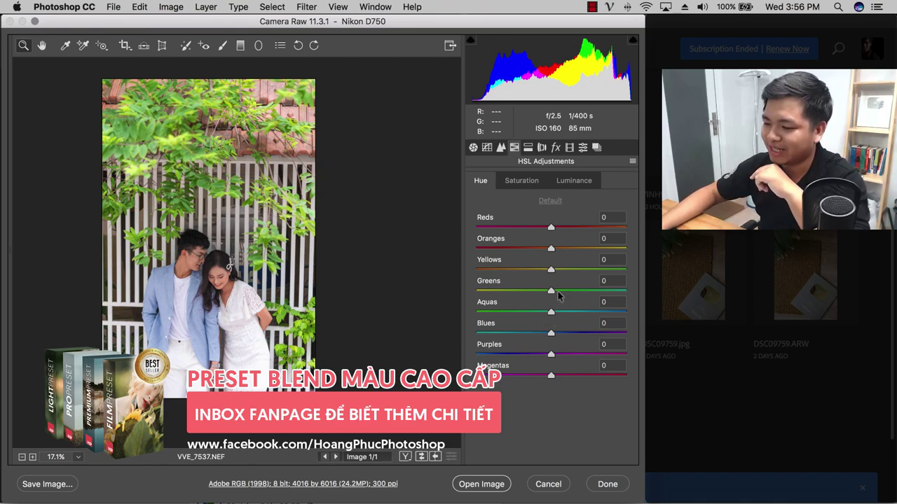
Shift the hues of Greens +16, Yellows +4 and Oranges +4
{"action": "left_click_drag", "start_coordinate": [557, 292], "coordinate": [568, 292]}
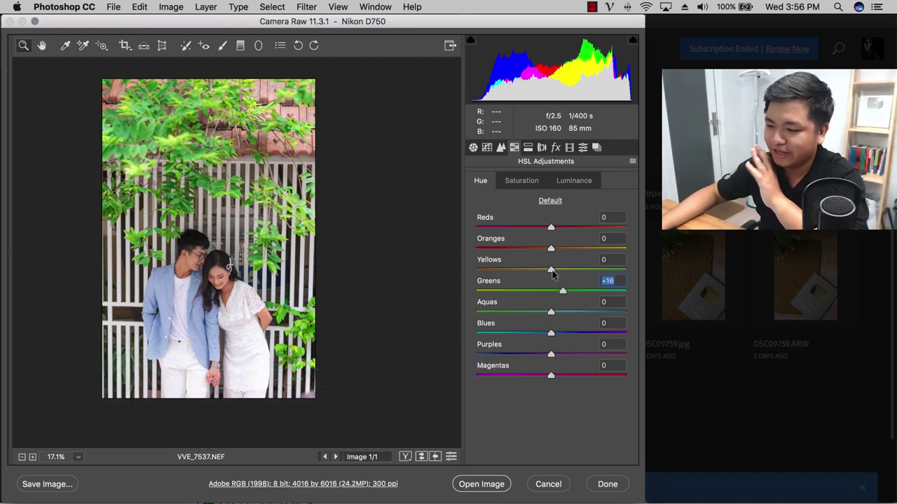
{"action": "left_click_drag", "start_coordinate": [551, 270], "coordinate": [554, 271]}
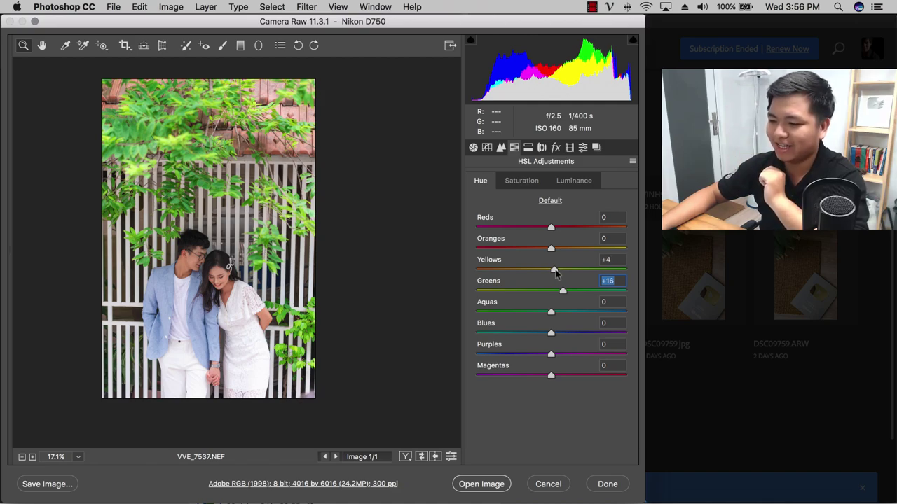
{"action": "left_click", "coordinate": [555, 271]}
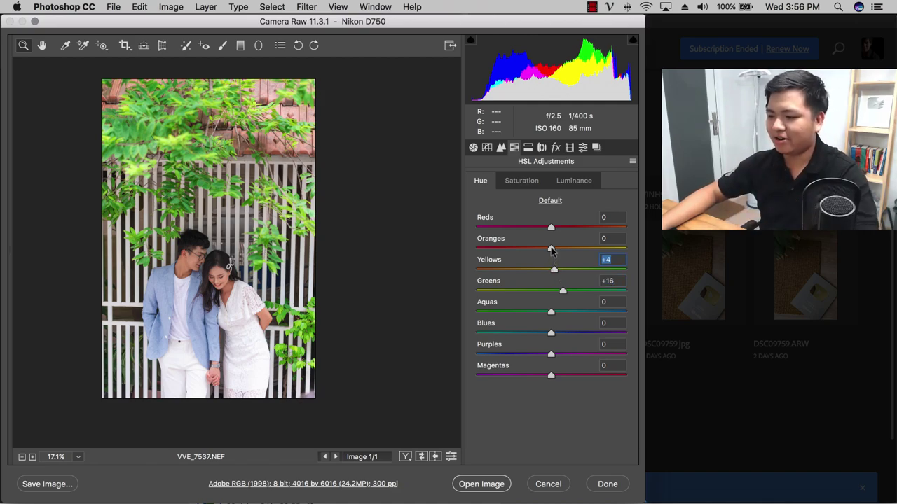
{"action": "left_click_drag", "start_coordinate": [552, 250], "coordinate": [553, 251]}
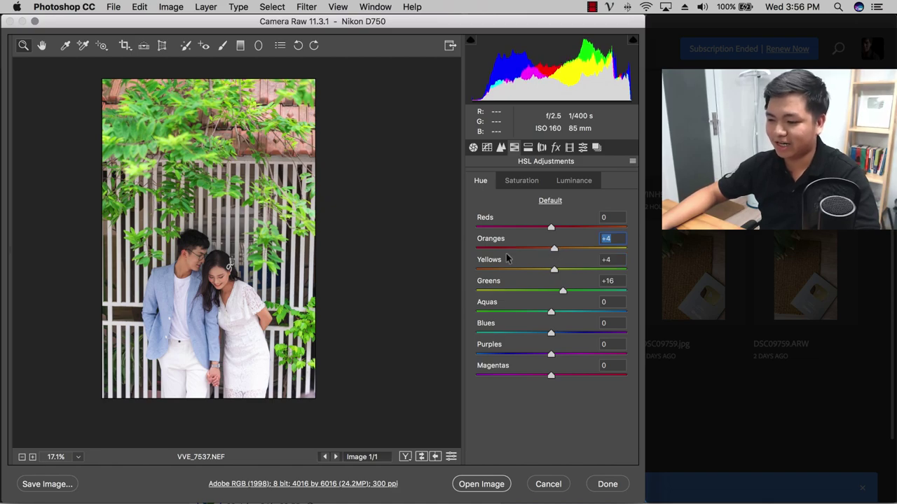
Desaturate Greens to -60 and darken Greens luminance to -2, comparing against the defaults
{"action": "left_click", "coordinate": [515, 181]}
{"action": "left_click_drag", "start_coordinate": [550, 290], "coordinate": [504, 293]}
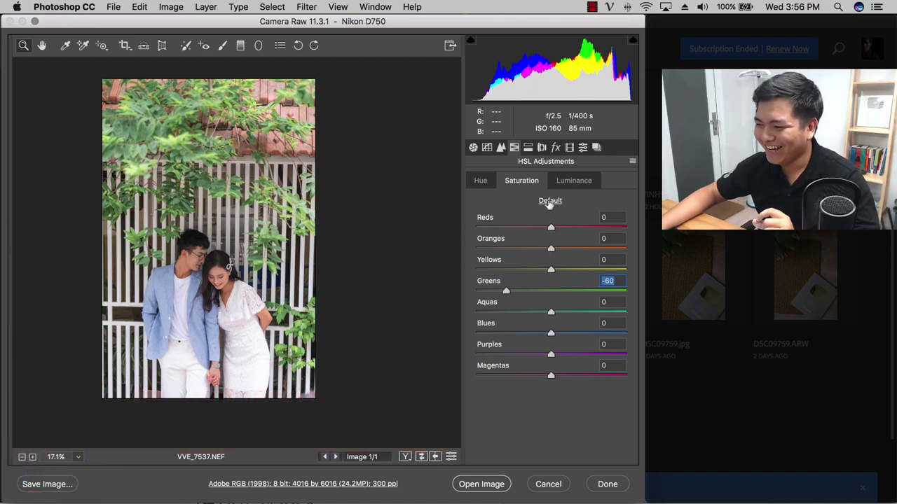
{"action": "left_click", "coordinate": [572, 181]}
{"action": "mouse_move", "coordinate": [551, 292]}
{"action": "left_mouse_down"}
{"action": "mouse_move", "coordinate": [561, 292]}
{"action": "mouse_move", "coordinate": [536, 293]}
{"action": "mouse_move", "coordinate": [551, 295]}
{"action": "left_mouse_up"}
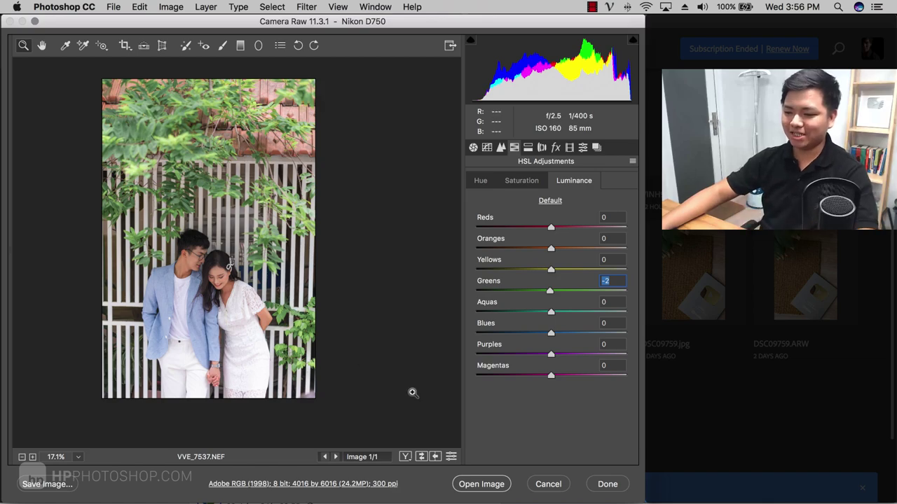
{"action": "left_click", "coordinate": [451, 457]}
{"action": "left_click", "coordinate": [451, 457]}
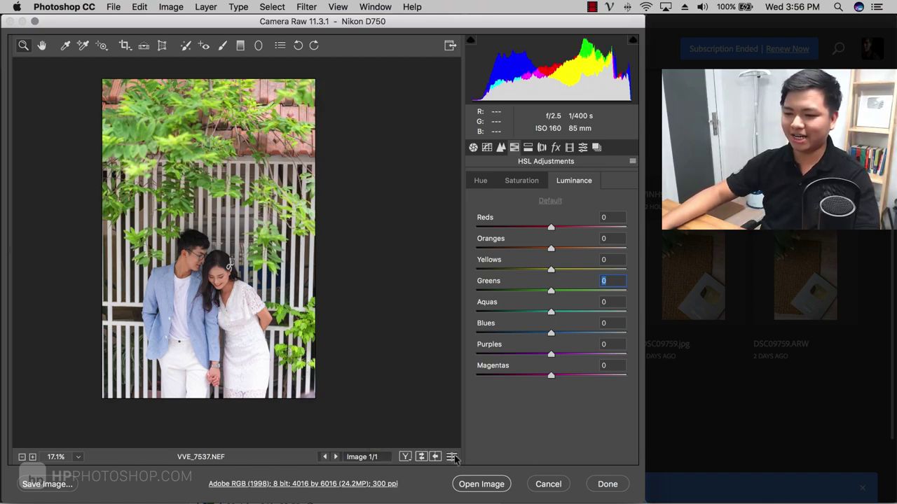
{"action": "left_click", "coordinate": [452, 456]}
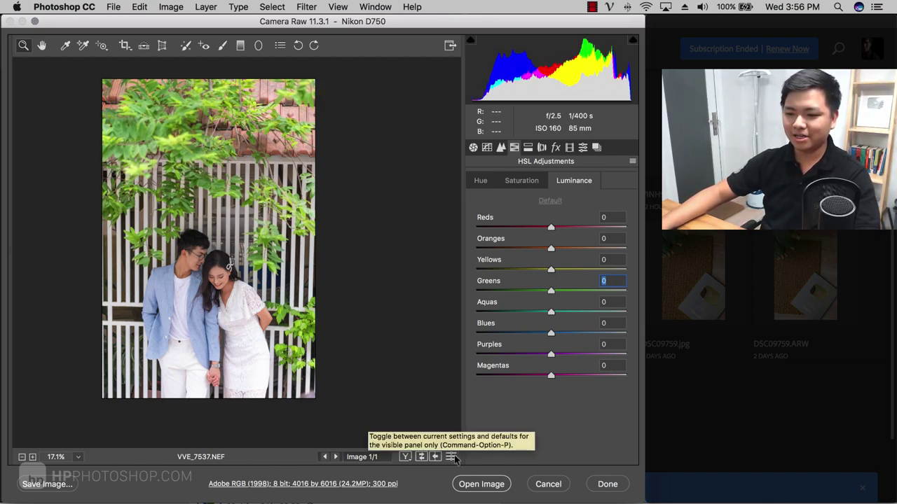
{"action": "left_click", "coordinate": [452, 456]}
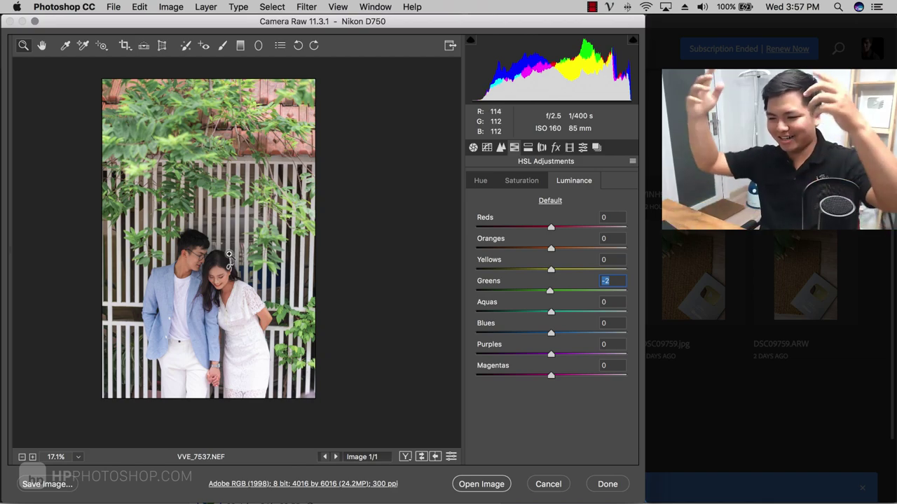
Draw a Radial Filter ellipse over the couple with Exposure, Contrast and Highlights reset to 0
{"action": "left_click", "coordinate": [258, 45]}
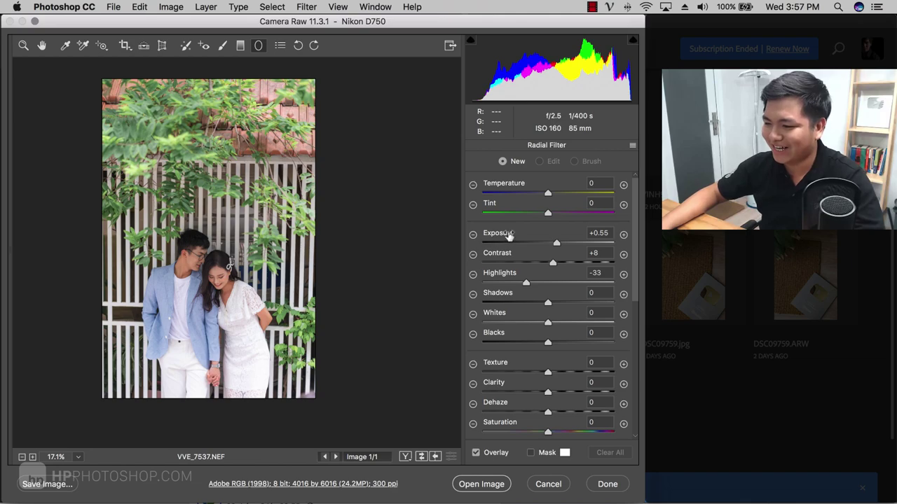
{"action": "left_click", "coordinate": [599, 232]}
{"action": "type", "text": "0"}
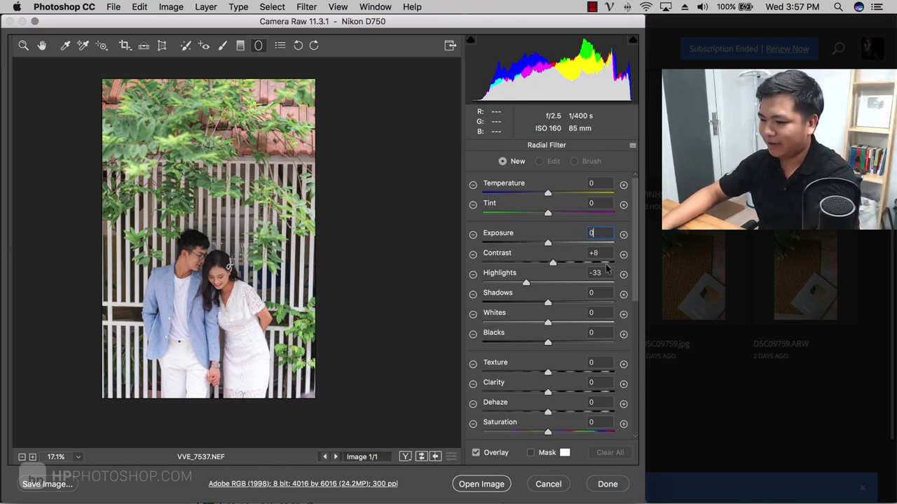
{"action": "left_click", "coordinate": [604, 253]}
{"action": "type", "text": "0"}
{"action": "left_click", "coordinate": [608, 273]}
{"action": "type", "text": "0"}
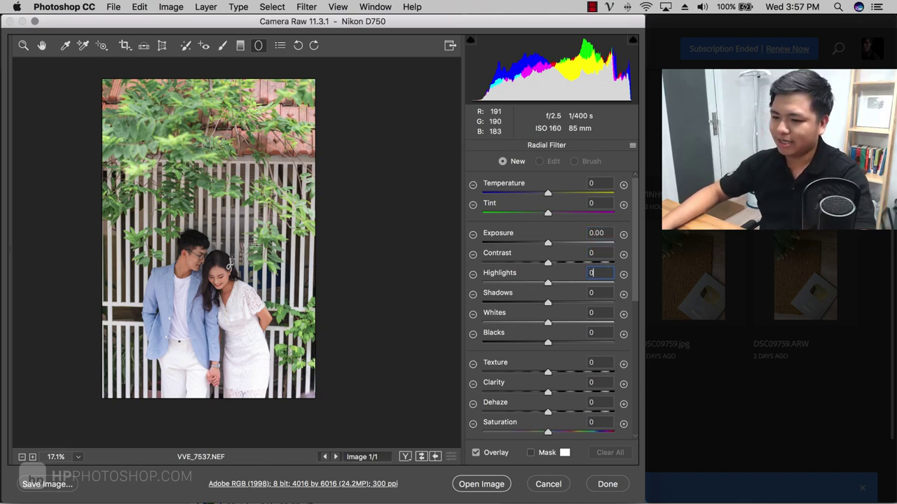
{"action": "mouse_move", "coordinate": [205, 232]}
{"action": "left_mouse_down"}
{"action": "mouse_move", "coordinate": [231, 294]}
{"action": "mouse_move", "coordinate": [269, 325]}
{"action": "left_mouse_up"}
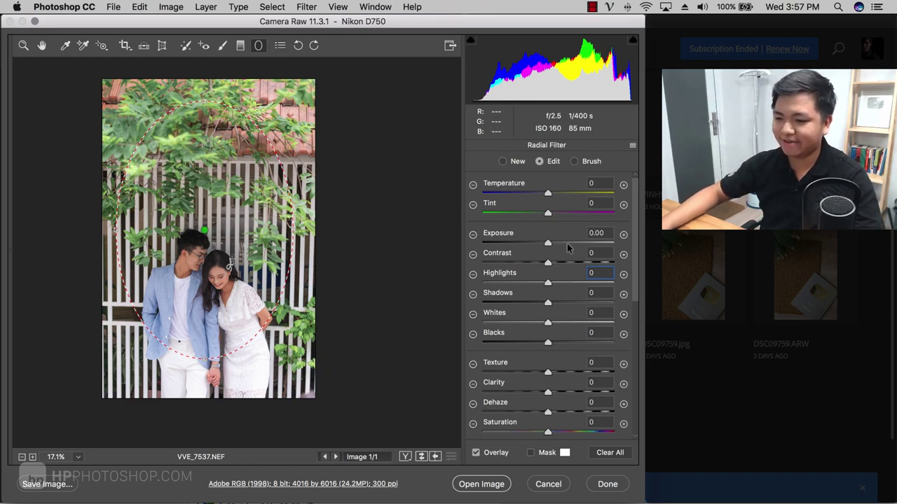
Give the radial filter Exposure +0.60, Contrast +5, Highlights -11 and Feather 100
{"action": "left_click_drag", "start_coordinate": [548, 245], "coordinate": [540, 285]}
{"action": "scroll", "coordinate": [503, 326], "scroll_direction": "down", "scroll_amount": 6}
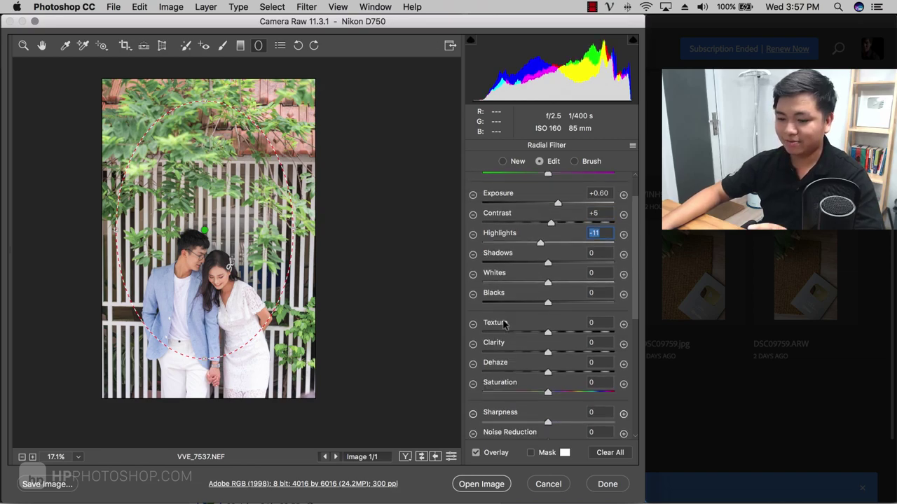
{"action": "scroll", "coordinate": [503, 324], "scroll_direction": "down", "scroll_amount": 3}
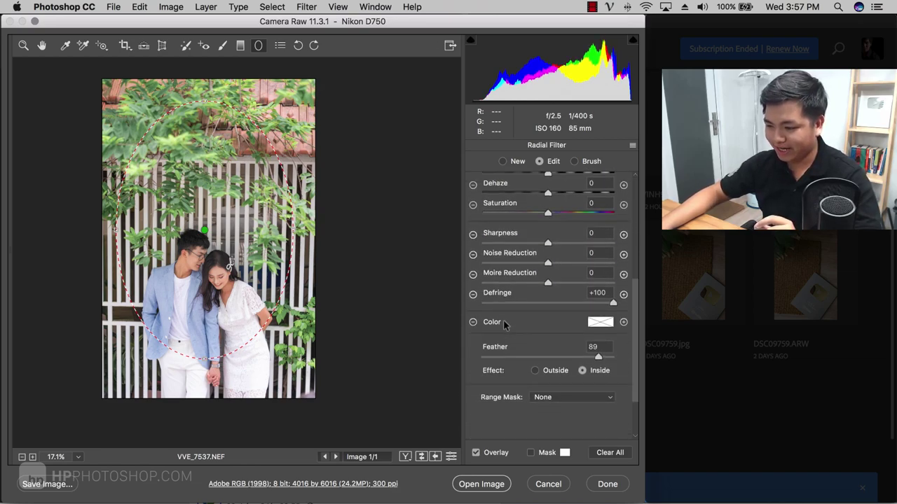
{"action": "left_click_drag", "start_coordinate": [596, 358], "coordinate": [614, 357]}
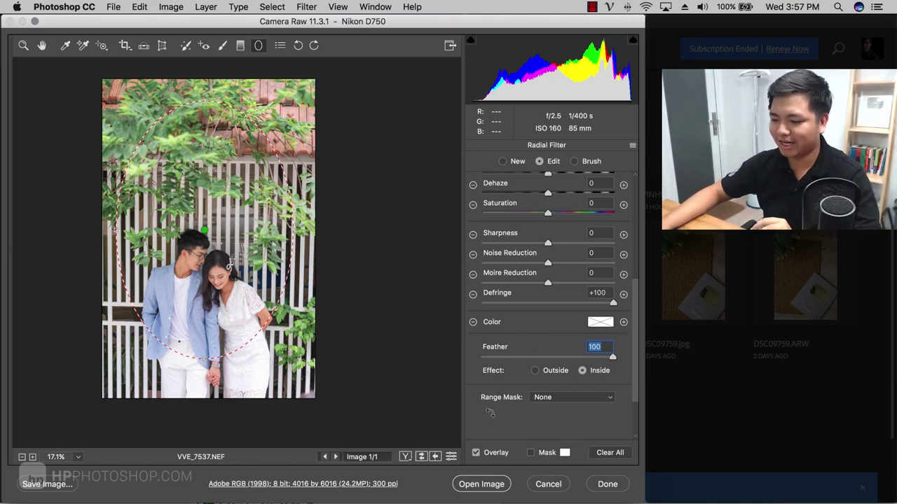
{"action": "left_click", "coordinate": [45, 45]}
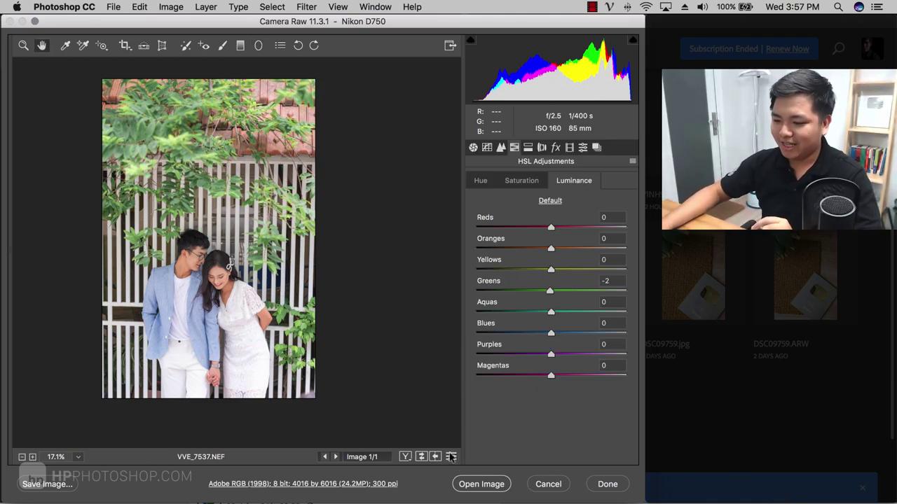
Compare the HSL changes against the defaults, then open the edited VVE_7537.NEF in Photoshop
{"action": "left_click", "coordinate": [451, 456]}
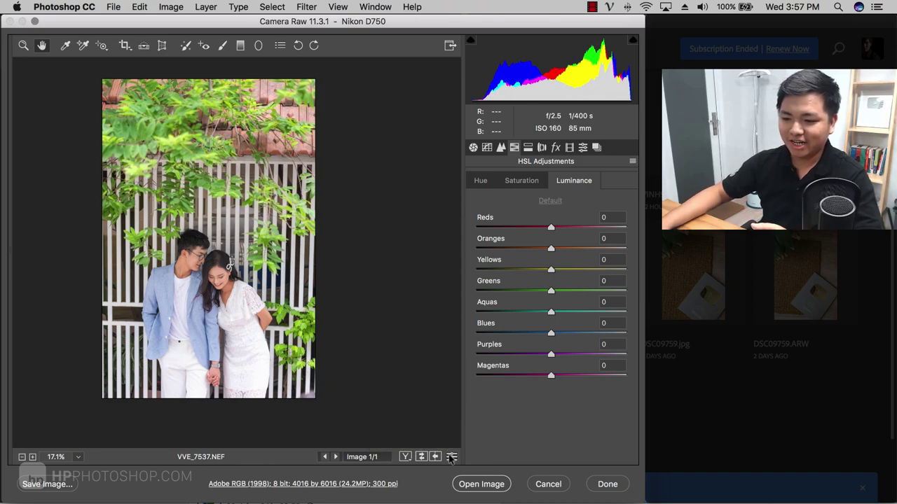
{"action": "left_click", "coordinate": [451, 456]}
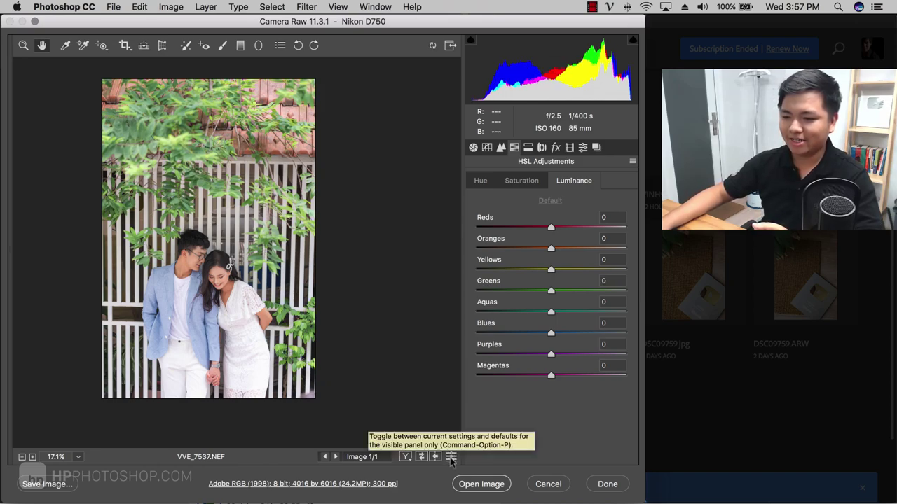
{"action": "left_click", "coordinate": [452, 456]}
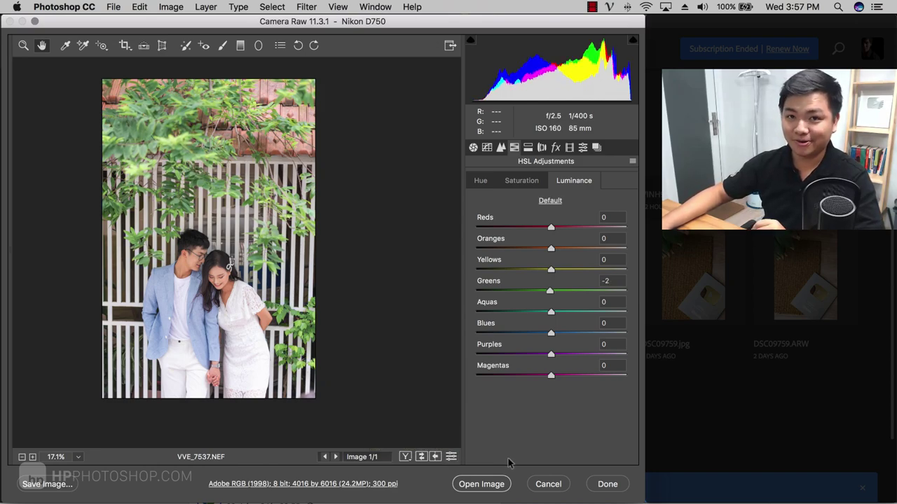
{"action": "left_click", "coordinate": [503, 484]}
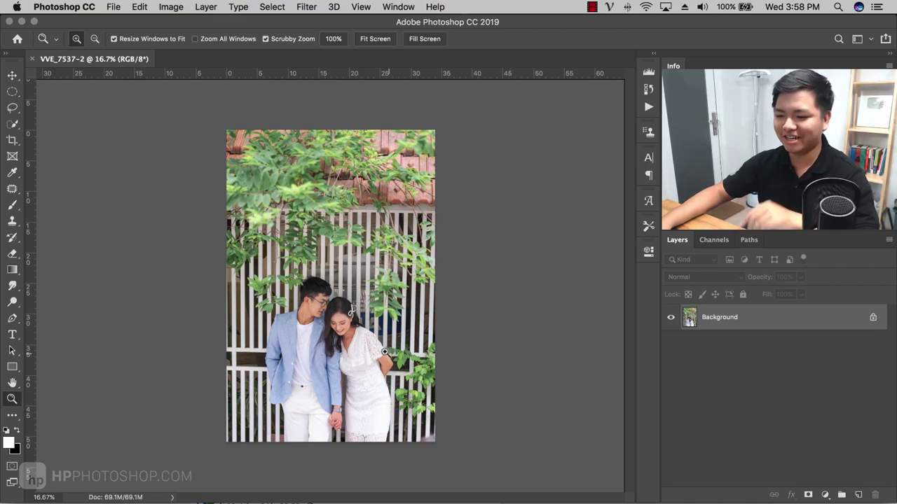
Inspect the couple up close, dismiss the Zalo chat popup, and show Layer > New Adjustment Layer choices
{"action": "left_click", "coordinate": [373, 352]}
{"action": "left_click", "coordinate": [373, 352]}
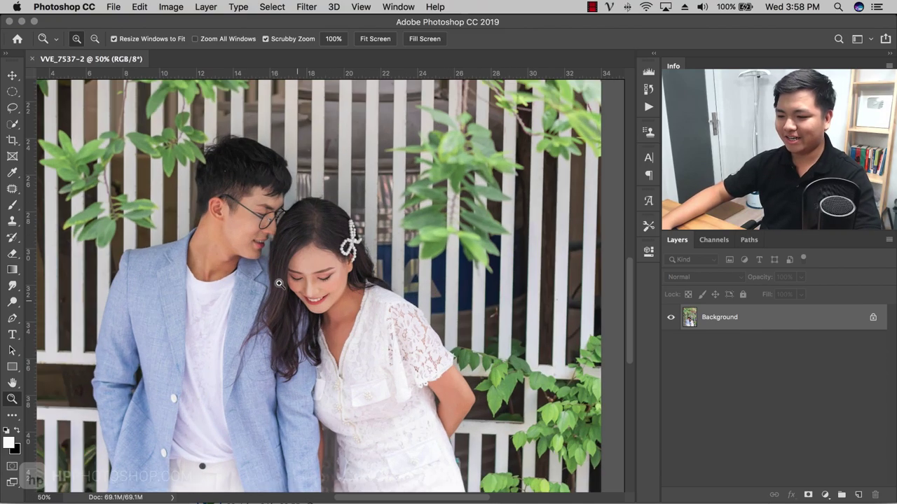
{"action": "left_click_drag", "start_coordinate": [257, 242], "coordinate": [280, 300]}
{"action": "left_click", "coordinate": [849, 35]}
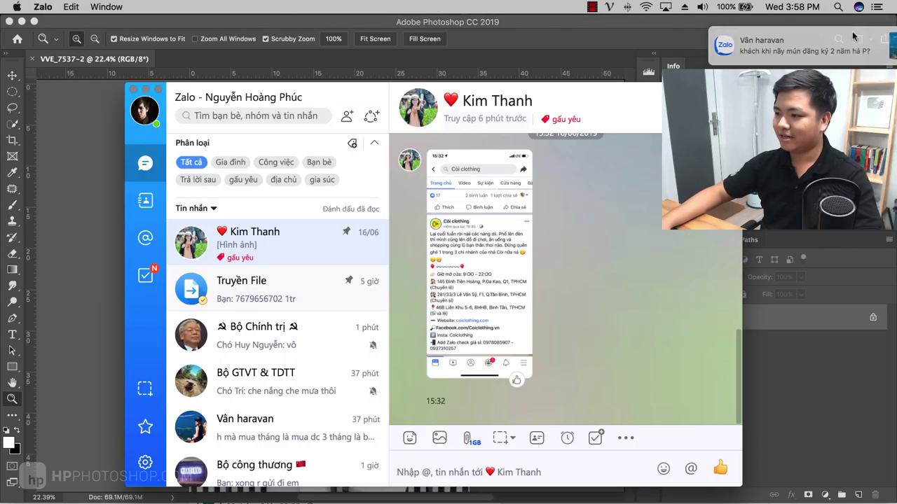
{"action": "left_click", "coordinate": [700, 28]}
{"action": "mouse_move", "coordinate": [397, 265]}
{"action": "left_mouse_down"}
{"action": "mouse_move", "coordinate": [371, 276]}
{"action": "mouse_move", "coordinate": [383, 274]}
{"action": "left_mouse_up"}
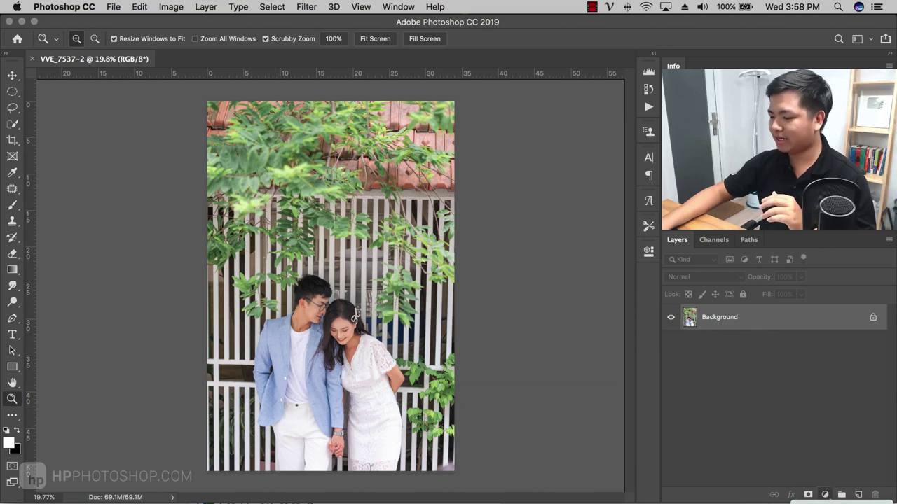
{"action": "left_click", "coordinate": [206, 7]}
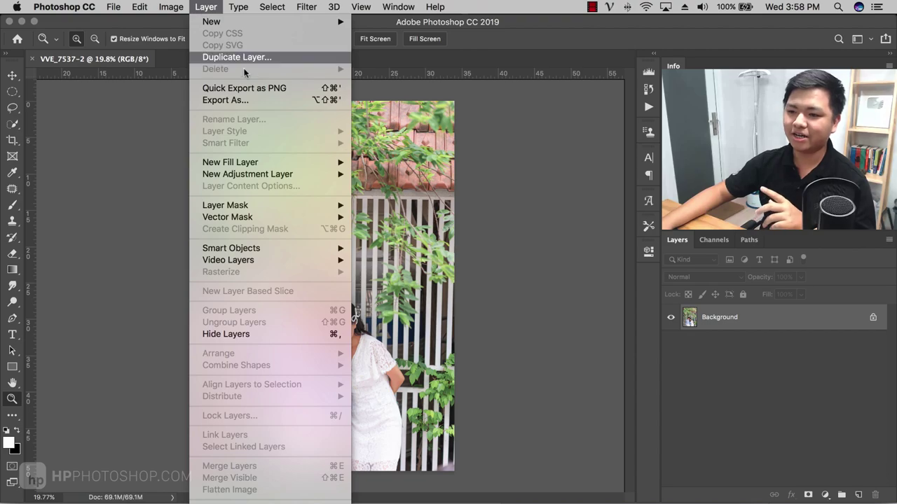
{"action": "mouse_move", "coordinate": [292, 175]}
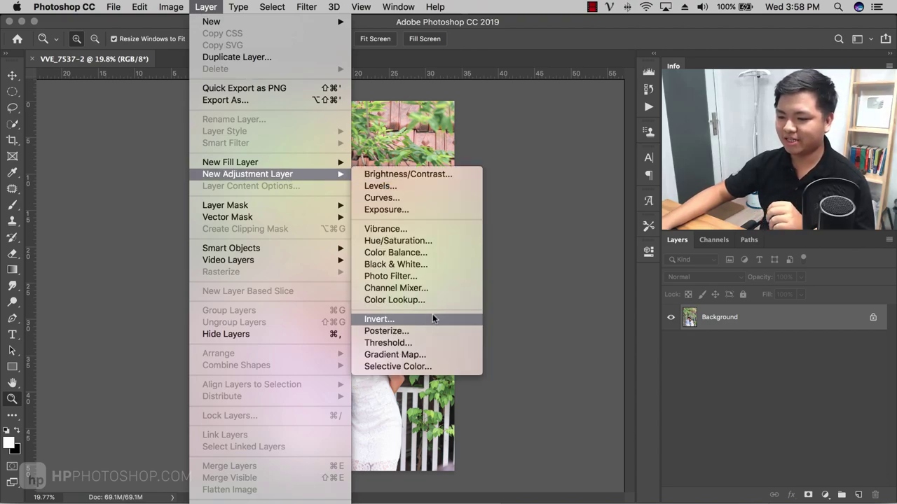
Add a Selective Color adjustment layer with the Colors range kept on Whites
{"action": "left_click", "coordinate": [426, 367]}
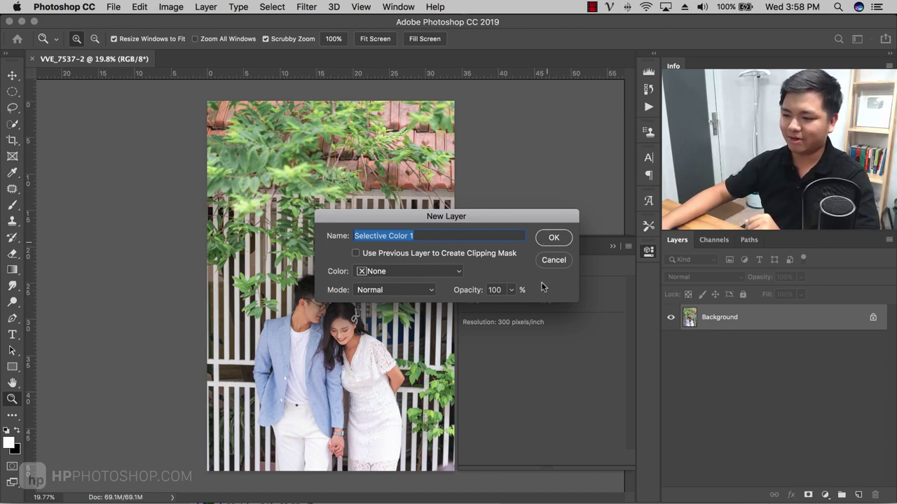
{"action": "key", "text": "Return"}
{"action": "left_click", "coordinate": [519, 302]}
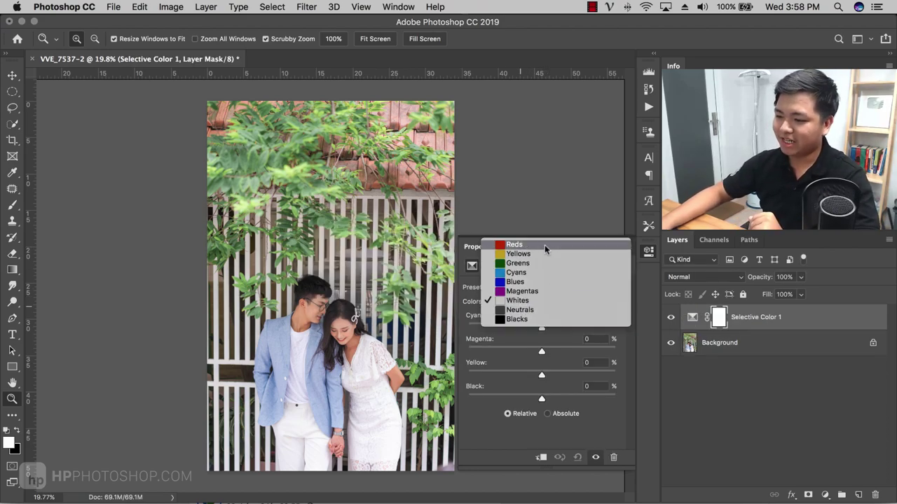
{"action": "key", "text": "Escape"}
{"action": "left_click", "coordinate": [510, 306]}
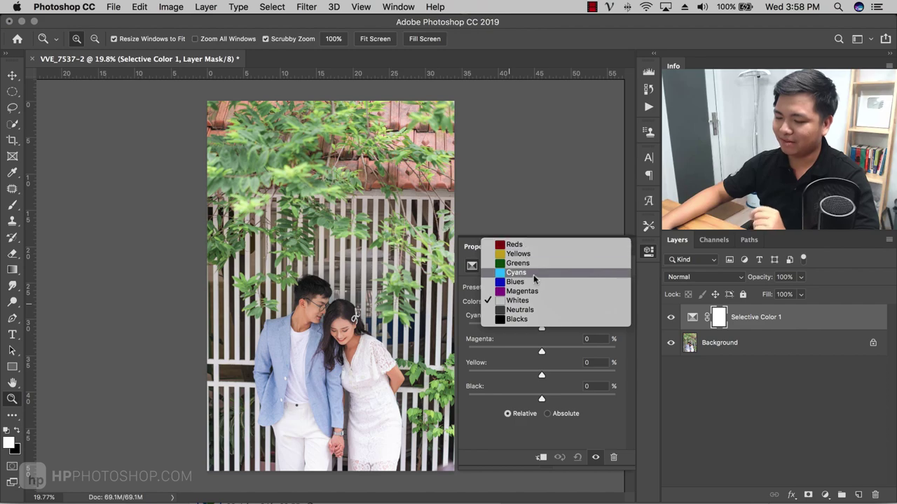
{"action": "left_click", "coordinate": [538, 300]}
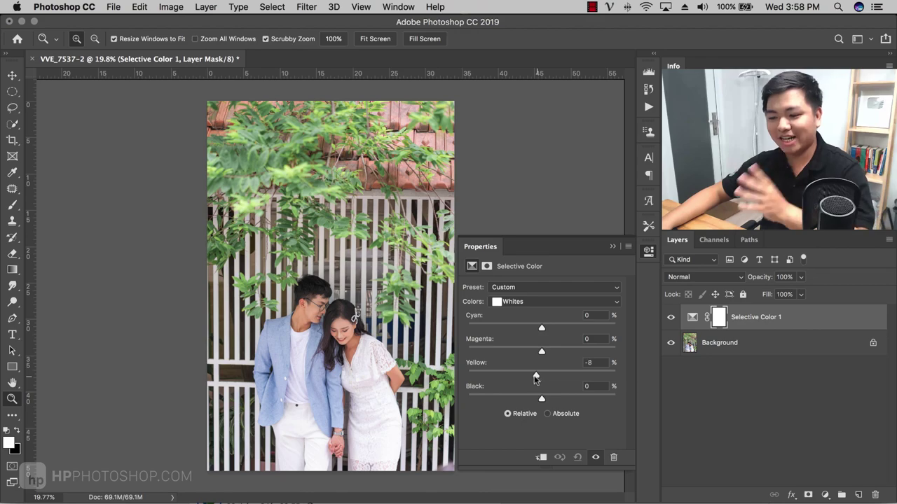
Lower yellow and set Magenta to -17 in the Whites, then toggle the layer to compare
{"action": "mouse_move", "coordinate": [536, 378]}
{"action": "left_mouse_down"}
{"action": "mouse_move", "coordinate": [518, 382]}
{"action": "mouse_move", "coordinate": [543, 379]}
{"action": "left_mouse_up"}
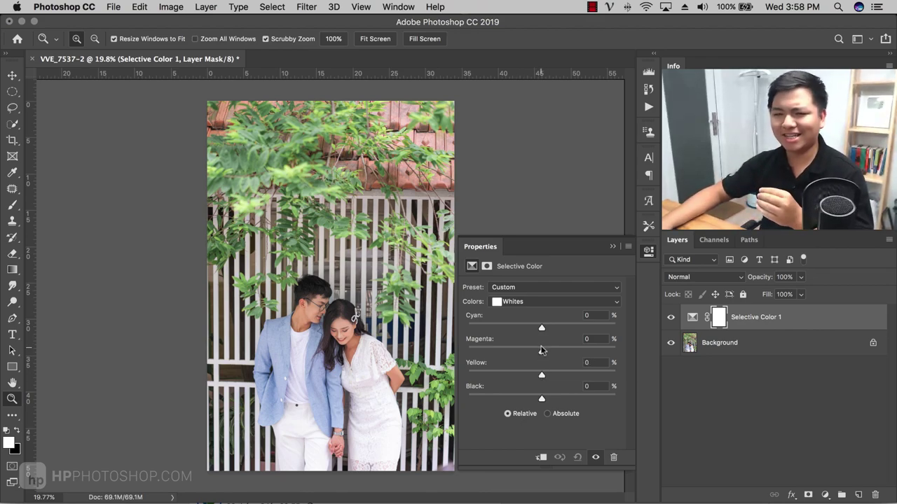
{"action": "mouse_move", "coordinate": [540, 352]}
{"action": "left_mouse_down"}
{"action": "mouse_move", "coordinate": [515, 348]}
{"action": "mouse_move", "coordinate": [549, 349]}
{"action": "mouse_move", "coordinate": [464, 348]}
{"action": "mouse_move", "coordinate": [530, 353]}
{"action": "left_mouse_up"}
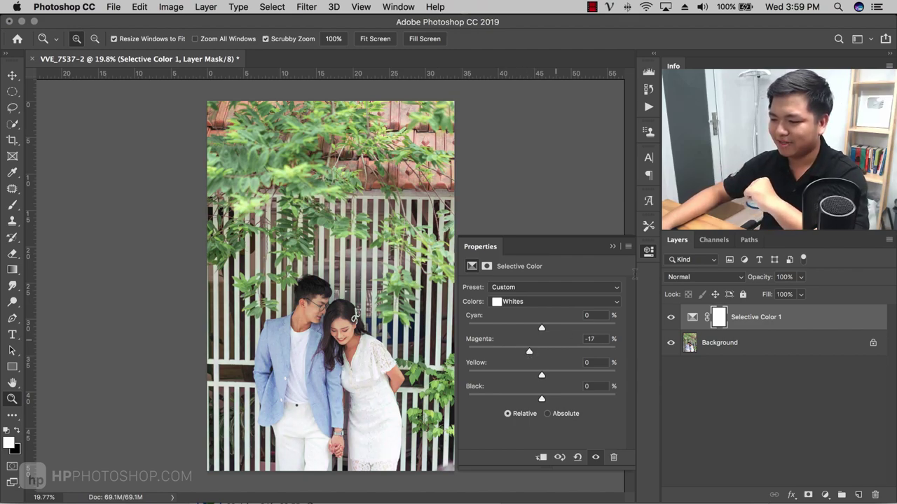
{"action": "left_click", "coordinate": [672, 318]}
{"action": "left_click", "coordinate": [671, 318]}
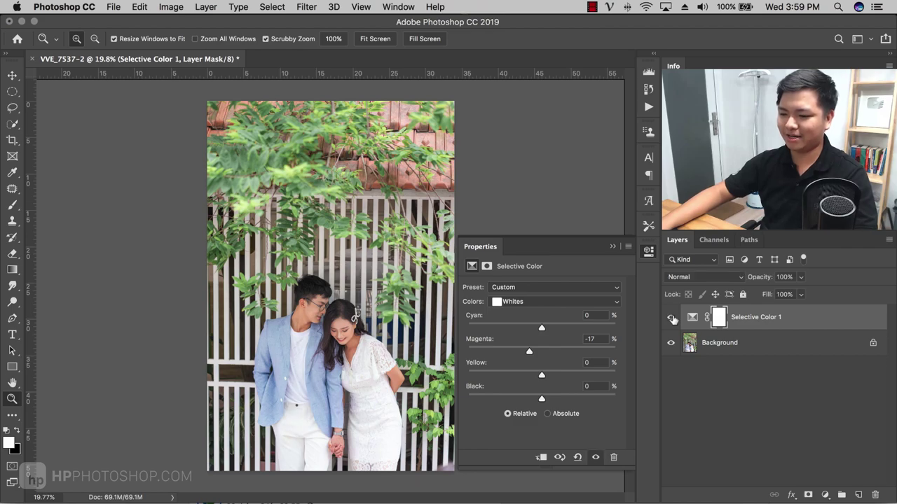
{"action": "left_click", "coordinate": [671, 318]}
{"action": "left_click", "coordinate": [671, 318]}
Check the whites correction on the woman's neckline by toggling it on and off
{"action": "left_click_drag", "start_coordinate": [364, 358], "coordinate": [579, 454]}
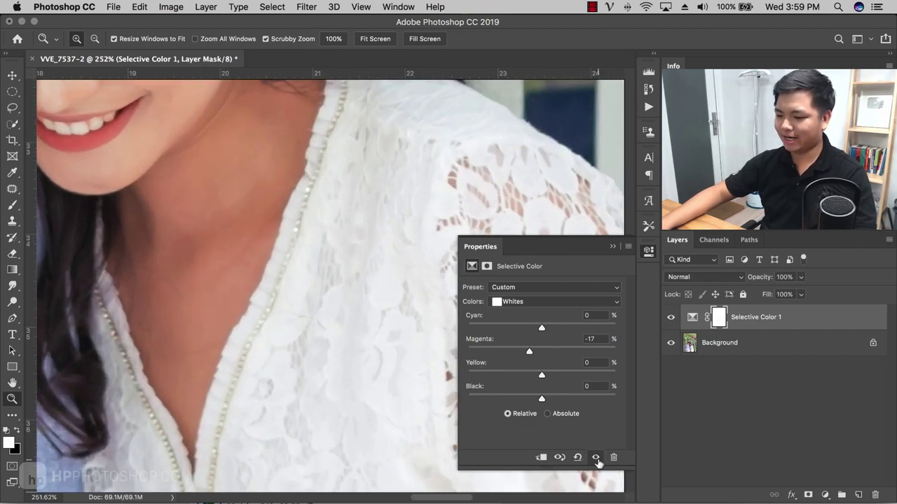
{"action": "left_click", "coordinate": [595, 459]}
{"action": "left_click", "coordinate": [596, 458]}
{"action": "left_click", "coordinate": [596, 458]}
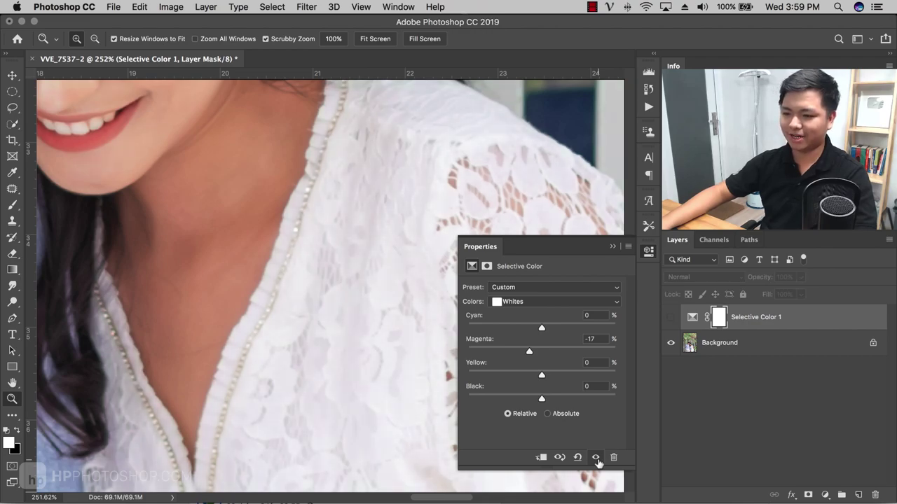
{"action": "left_click", "coordinate": [596, 458]}
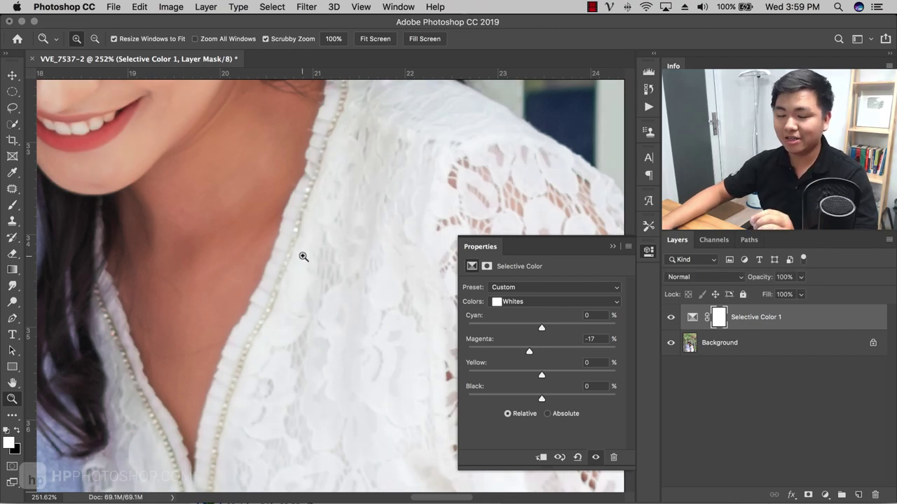
{"action": "left_click_drag", "start_coordinate": [306, 252], "coordinate": [204, 296]}
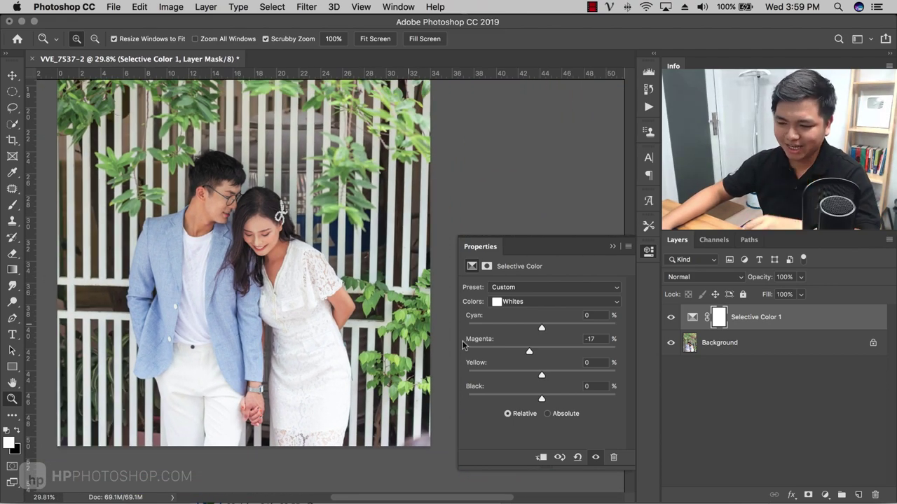
Strengthen the Whites magenta reduction to -22 and reopen the Selective Color settings
{"action": "left_click_drag", "start_coordinate": [529, 354], "coordinate": [521, 356]}
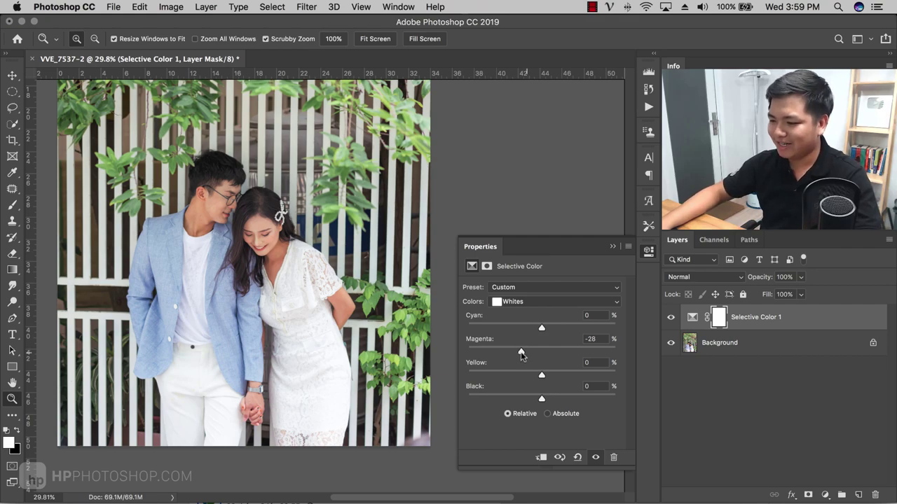
{"action": "left_click", "coordinate": [613, 248]}
{"action": "left_click_drag", "start_coordinate": [307, 227], "coordinate": [308, 215]}
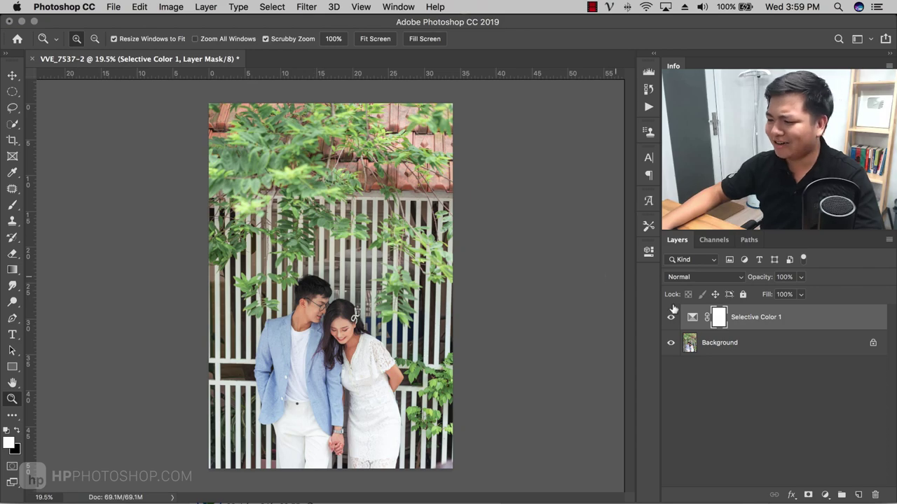
{"action": "double_click", "coordinate": [692, 317]}
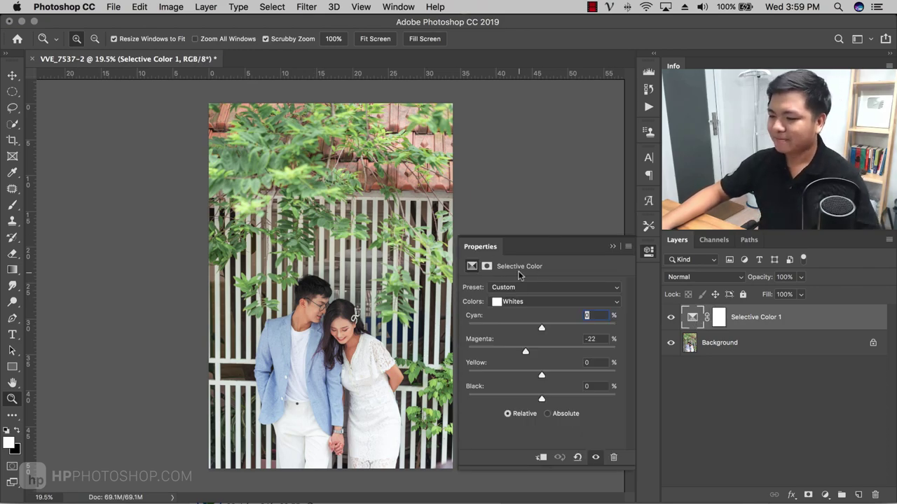
Set the Greens range to Magenta -17, Yellow -100 and Black -30
{"action": "left_click", "coordinate": [529, 302]}
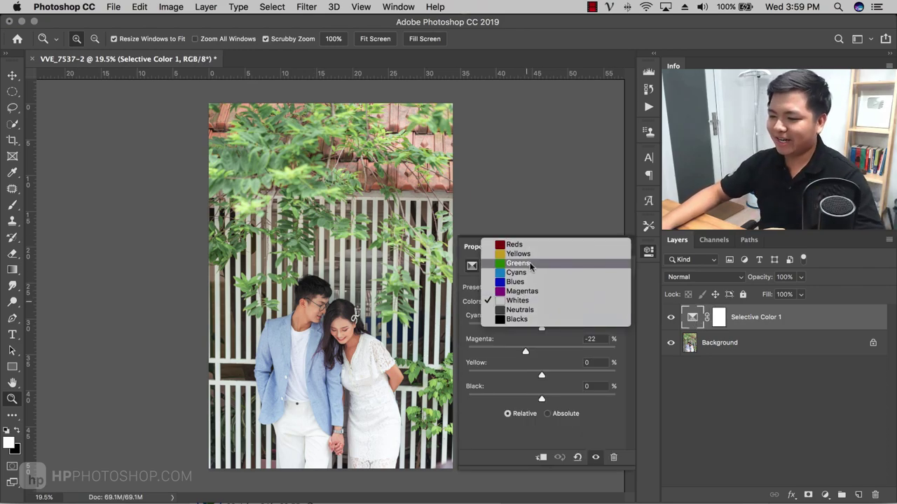
{"action": "left_click", "coordinate": [530, 263]}
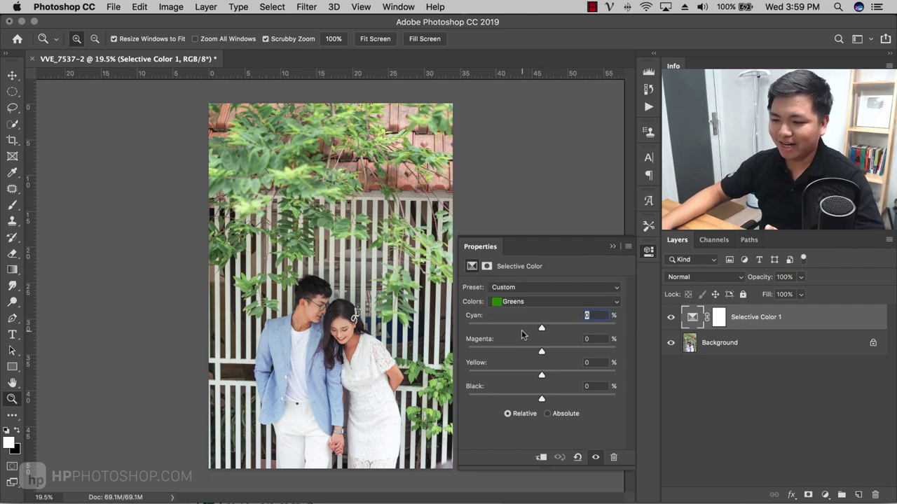
{"action": "left_click_drag", "start_coordinate": [541, 399], "coordinate": [418, 382]}
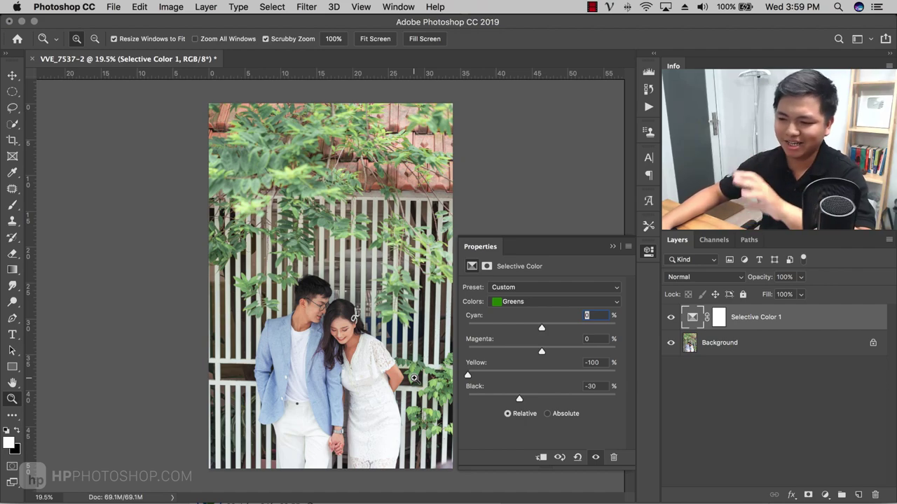
{"action": "mouse_move", "coordinate": [542, 352]}
{"action": "left_mouse_down"}
{"action": "mouse_move", "coordinate": [504, 353]}
{"action": "mouse_move", "coordinate": [529, 357]}
{"action": "left_mouse_up"}
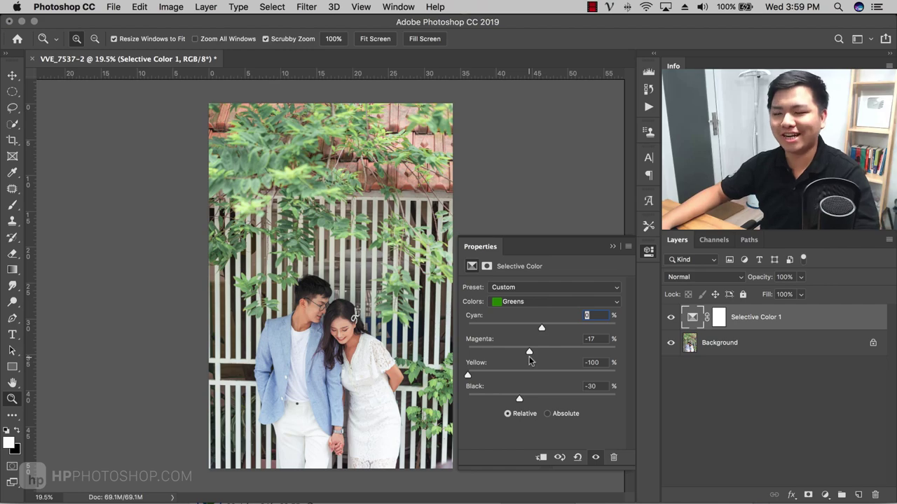
{"action": "left_click", "coordinate": [533, 304]}
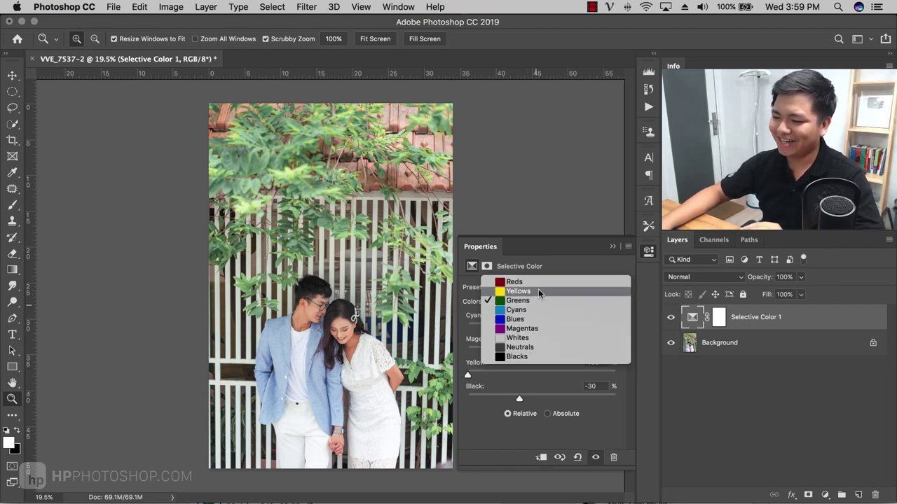
Set the Reds range Black to -14, hiding the chat app along the way
{"action": "left_click", "coordinate": [515, 290]}
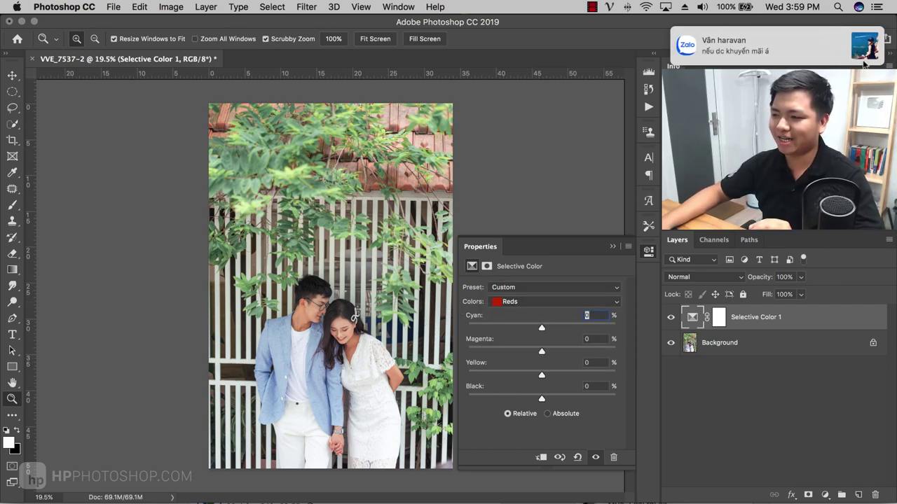
{"action": "left_click", "coordinate": [865, 39]}
{"action": "key", "text": "super+h"}
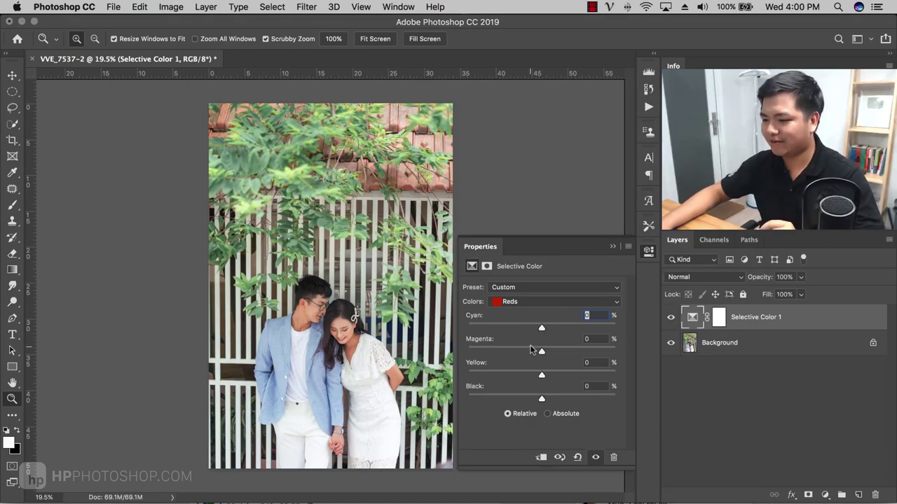
{"action": "mouse_move", "coordinate": [516, 401]}
{"action": "left_mouse_down"}
{"action": "mouse_move", "coordinate": [553, 401]}
{"action": "mouse_move", "coordinate": [479, 399]}
{"action": "mouse_move", "coordinate": [591, 408]}
{"action": "mouse_move", "coordinate": [535, 414]}
{"action": "mouse_move", "coordinate": [554, 413]}
{"action": "mouse_move", "coordinate": [529, 405]}
{"action": "left_mouse_up"}
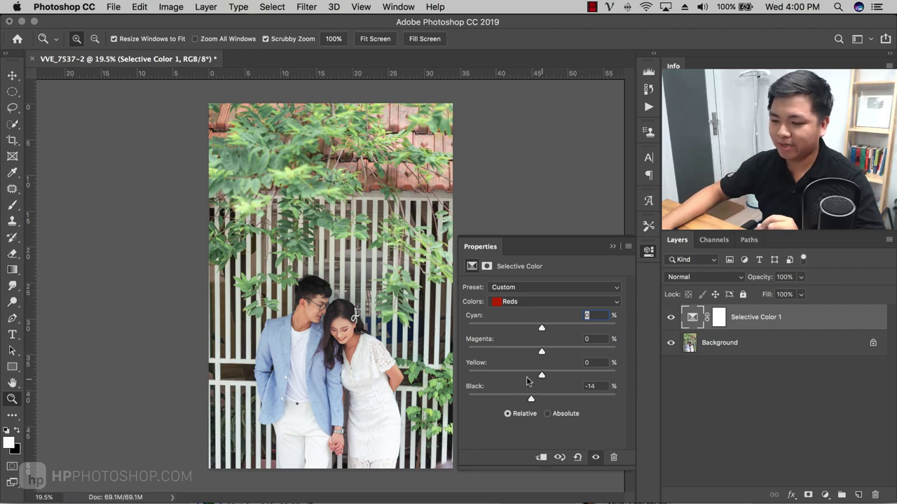
Set the Yellows range to Cyan -6, Yellow -9 and Black -29
{"action": "left_click", "coordinate": [531, 302]}
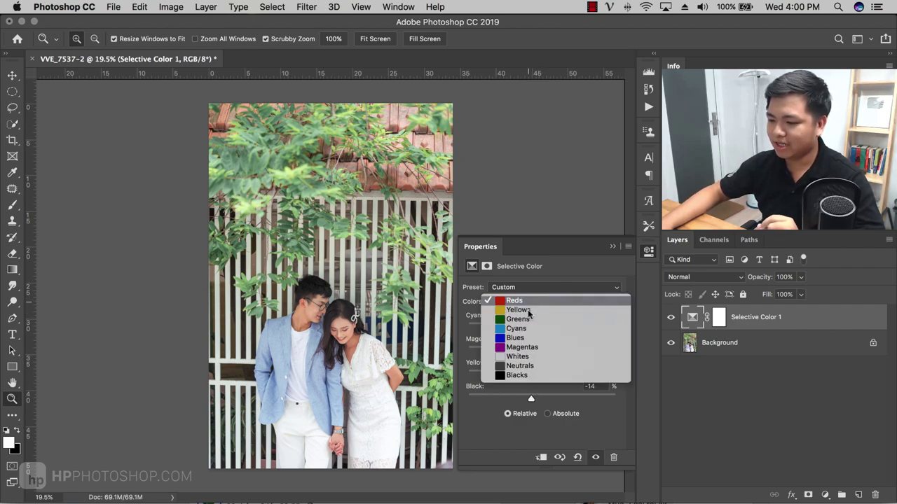
{"action": "left_click", "coordinate": [529, 310]}
{"action": "left_click_drag", "start_coordinate": [541, 398], "coordinate": [524, 379]}
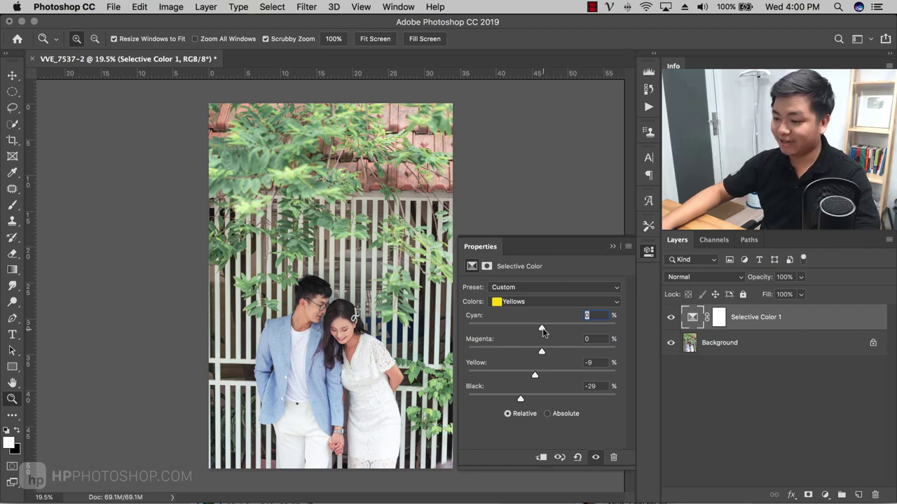
{"action": "mouse_move", "coordinate": [542, 330]}
{"action": "left_mouse_down"}
{"action": "mouse_move", "coordinate": [524, 330]}
{"action": "mouse_move", "coordinate": [538, 334]}
{"action": "left_mouse_up"}
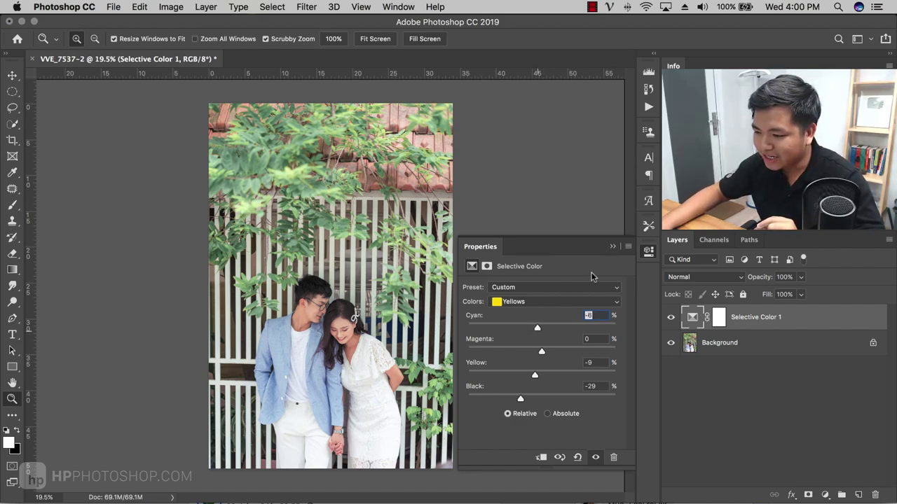
{"action": "left_click", "coordinate": [613, 246]}
Zoom in on the couple and toggle Selective Color 1 on and off to compare
{"action": "left_click_drag", "start_coordinate": [352, 326], "coordinate": [441, 329]}
{"action": "left_click", "coordinate": [671, 319]}
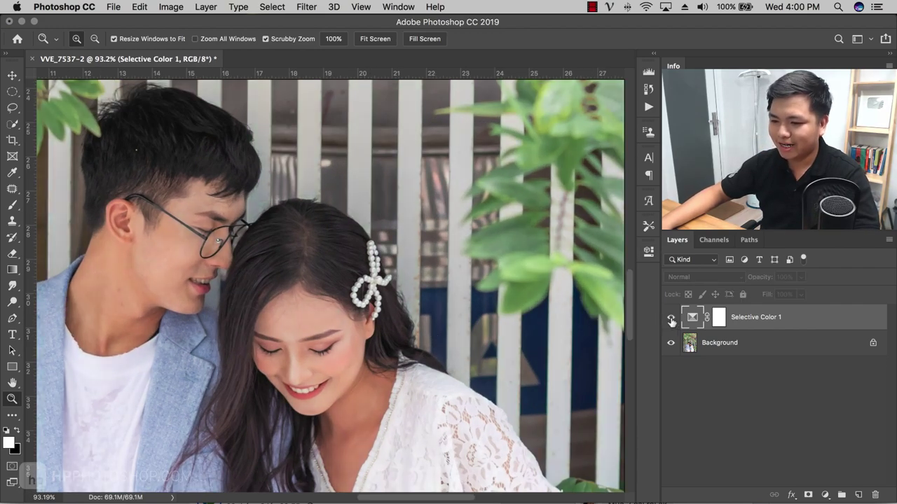
{"action": "left_click", "coordinate": [672, 319]}
{"action": "left_click", "coordinate": [671, 319]}
{"action": "left_click", "coordinate": [672, 319]}
{"action": "left_click_drag", "start_coordinate": [279, 269], "coordinate": [336, 271]}
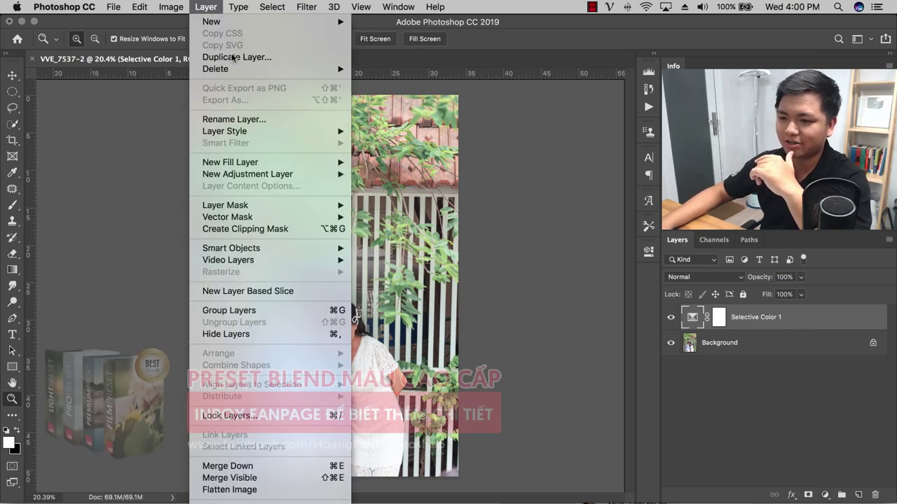
Add a Brightness/Contrast adjustment layer with Contrast raised to 18
{"action": "mouse_move", "coordinate": [291, 174]}
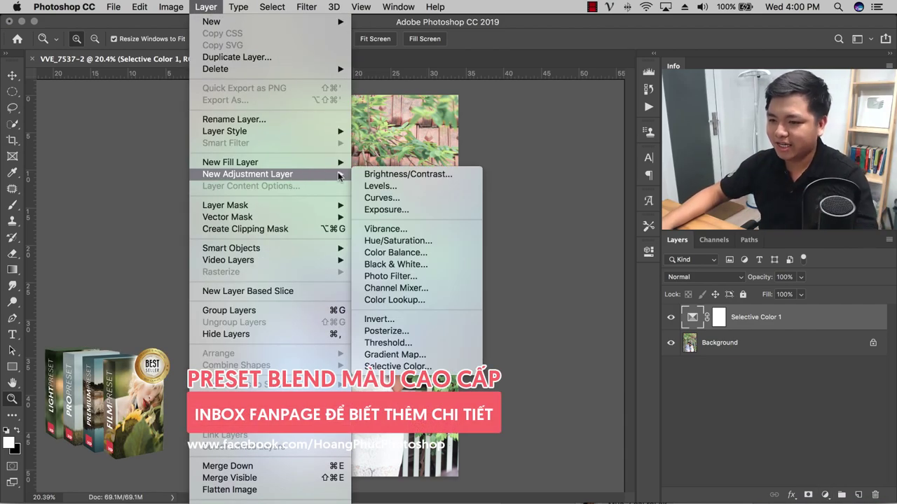
{"action": "left_click", "coordinate": [425, 177]}
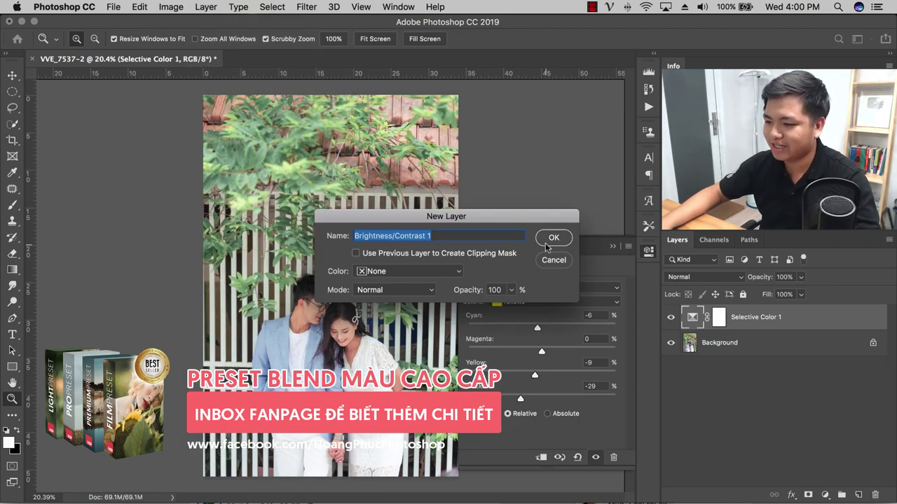
{"action": "left_click", "coordinate": [549, 239]}
{"action": "mouse_move", "coordinate": [542, 346]}
{"action": "left_mouse_down"}
{"action": "mouse_move", "coordinate": [555, 350]}
{"action": "mouse_move", "coordinate": [547, 346]}
{"action": "left_mouse_up"}
{"action": "left_click", "coordinate": [612, 248]}
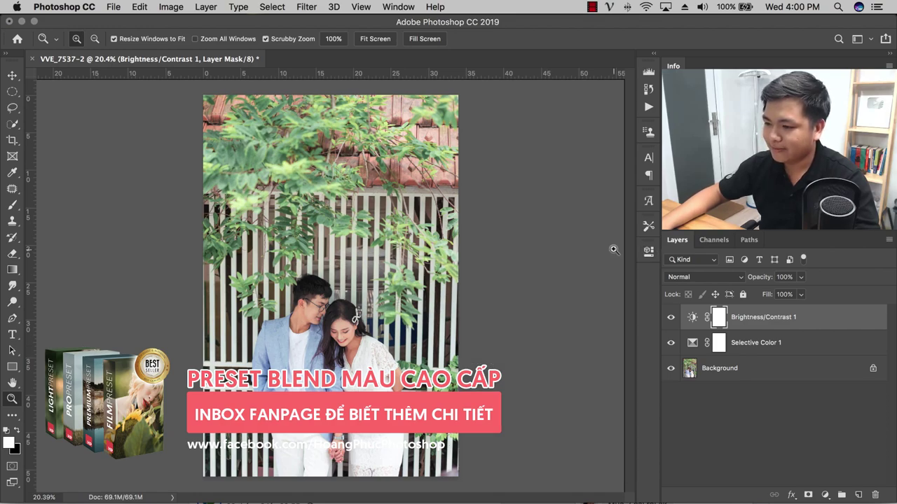
Compare with the original by toggling both adjustment layers, then select the Background layer
{"action": "left_click_drag", "start_coordinate": [310, 253], "coordinate": [299, 257]}
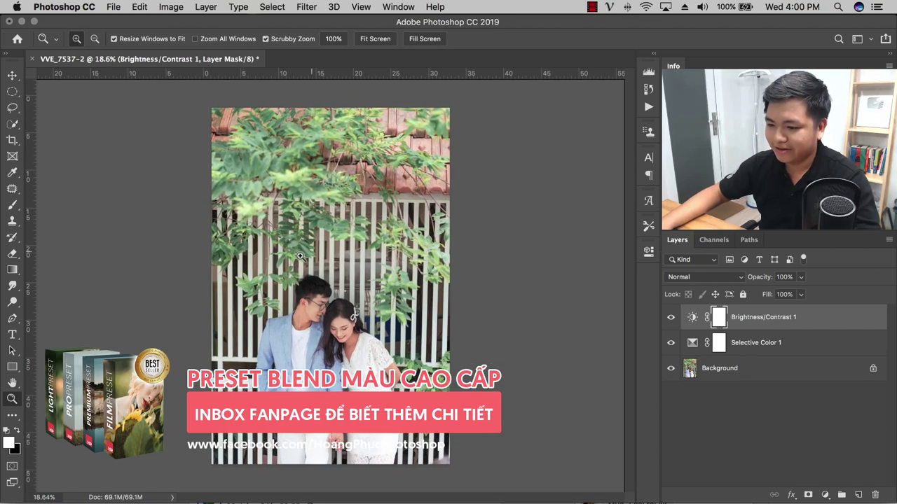
{"action": "left_click", "coordinate": [670, 317]}
{"action": "left_click", "coordinate": [670, 344]}
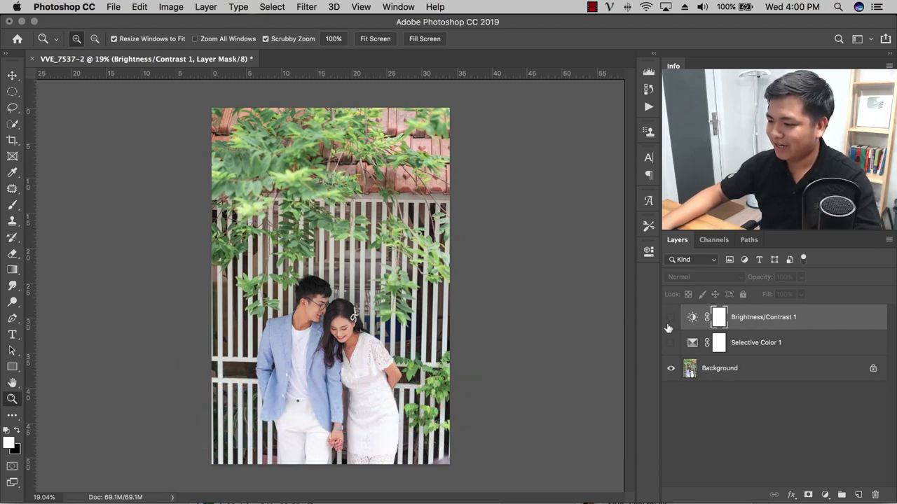
{"action": "left_click", "coordinate": [671, 316]}
{"action": "left_click", "coordinate": [671, 342]}
{"action": "left_click", "coordinate": [711, 369]}
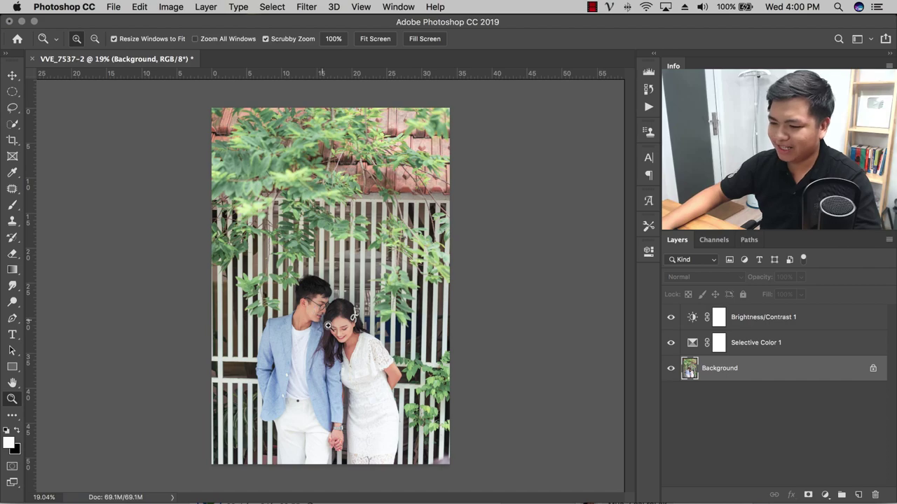
Zoom in on the couple's faces and duplicate the Background layer with Cmd+J
{"action": "left_click_drag", "start_coordinate": [327, 325], "coordinate": [410, 326]}
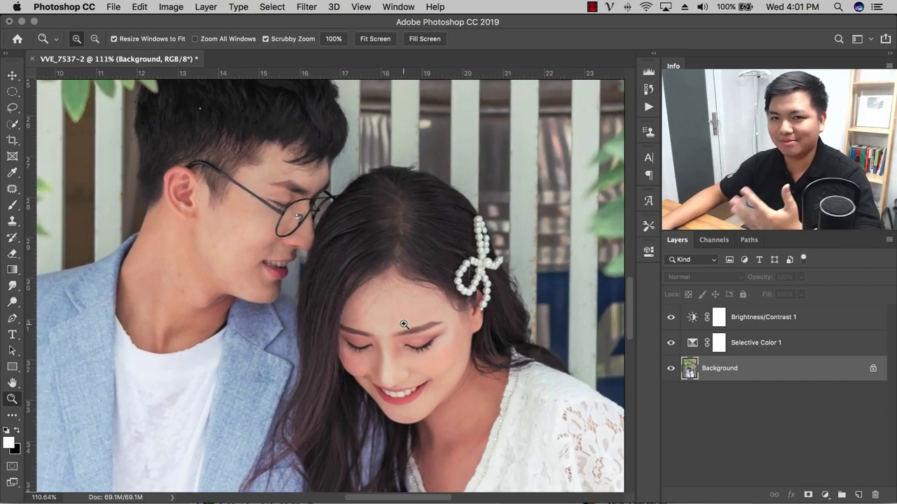
{"action": "left_click", "coordinate": [306, 7]}
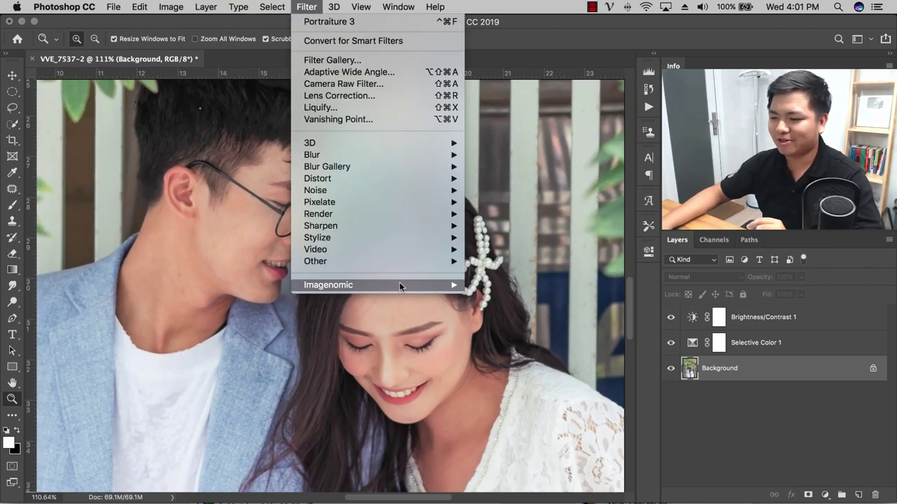
{"action": "left_click", "coordinate": [501, 284]}
{"action": "key", "text": "super+j"}
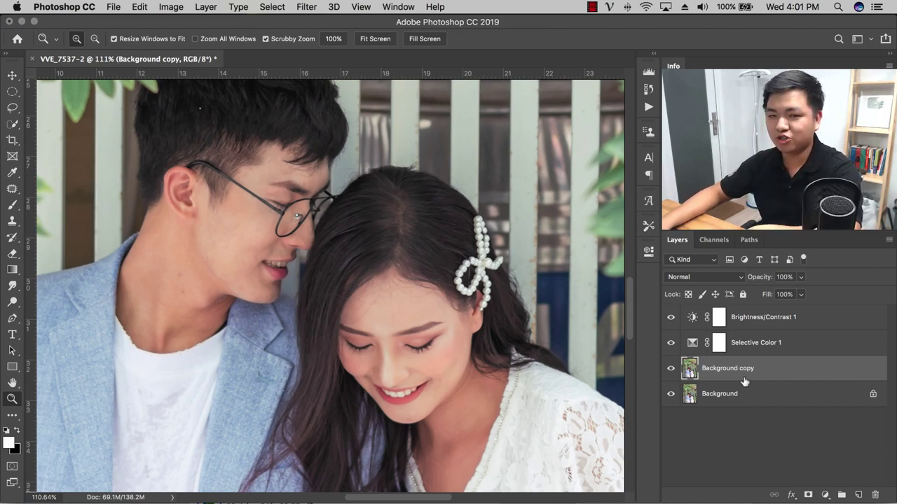
Launch the Filter > Imagenomic > Portraiture 3 skin-smoothing filter
{"action": "left_click", "coordinate": [304, 8]}
{"action": "mouse_move", "coordinate": [401, 285]}
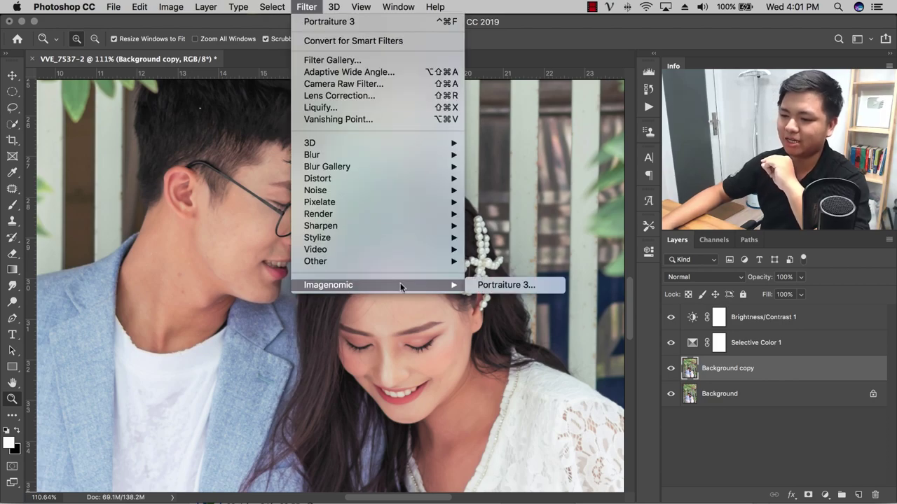
{"action": "left_click", "coordinate": [498, 286]}
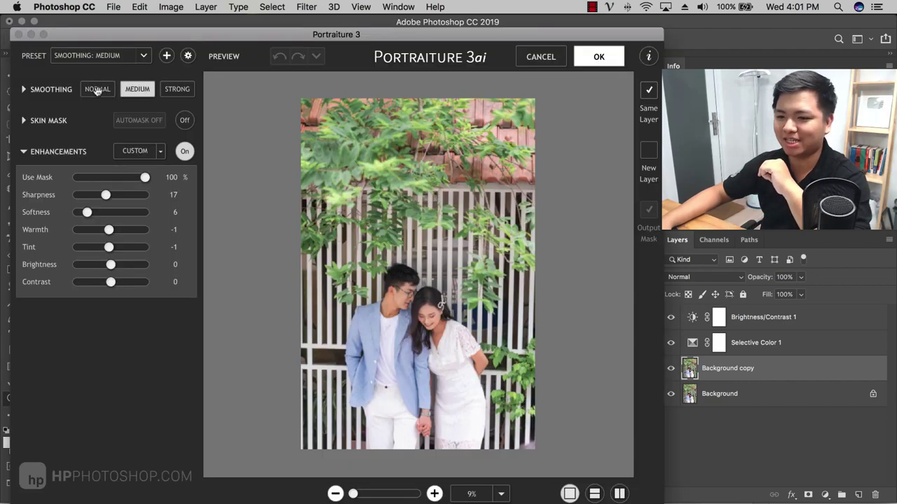
Apply Portraiture 3 with Normal smoothing, then toggle Background copy to compare before and after
{"action": "left_click", "coordinate": [97, 92]}
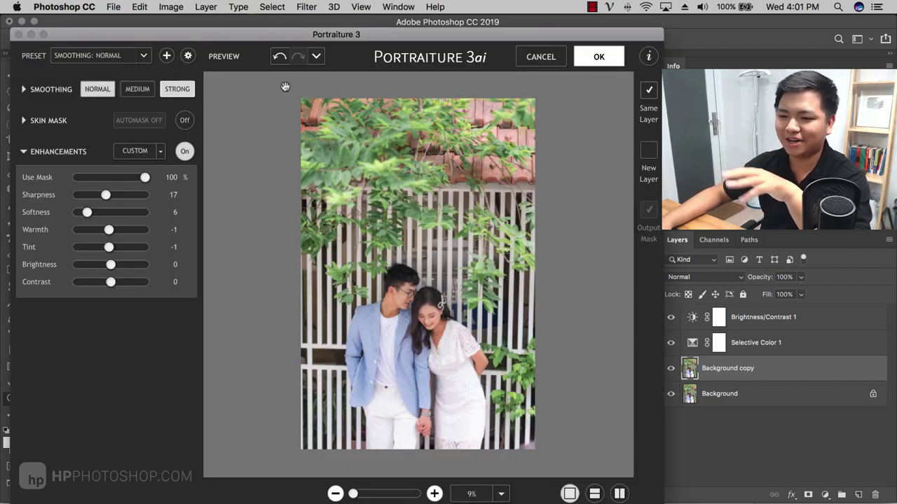
{"action": "left_click", "coordinate": [589, 66]}
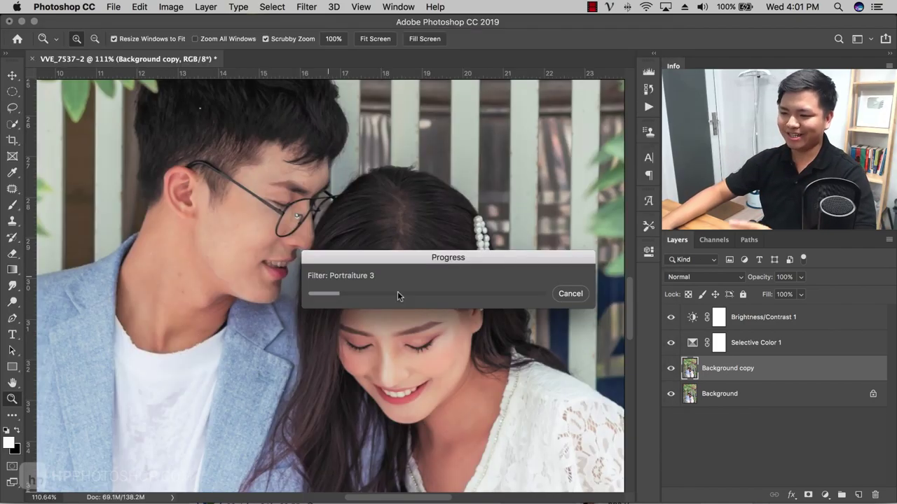
{"action": "left_click", "coordinate": [667, 372]}
{"action": "left_click", "coordinate": [667, 371]}
{"action": "left_click", "coordinate": [667, 372]}
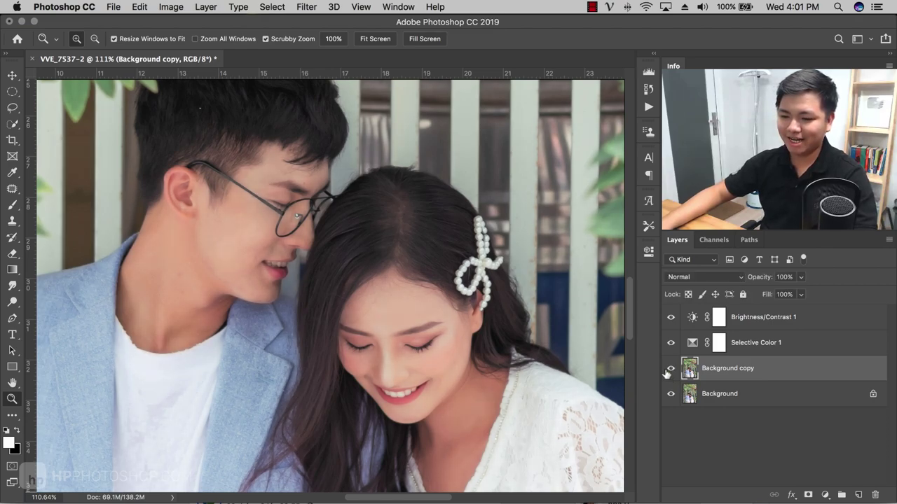
{"action": "left_click", "coordinate": [667, 372]}
{"action": "left_click", "coordinate": [667, 371]}
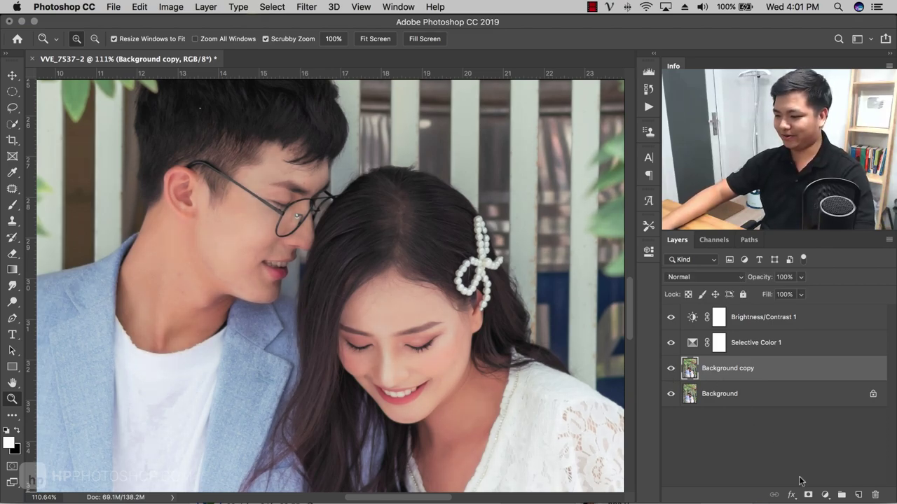
Add an inverted black layer mask to Background copy and pick the standard Brush tool
{"action": "left_click", "coordinate": [808, 495]}
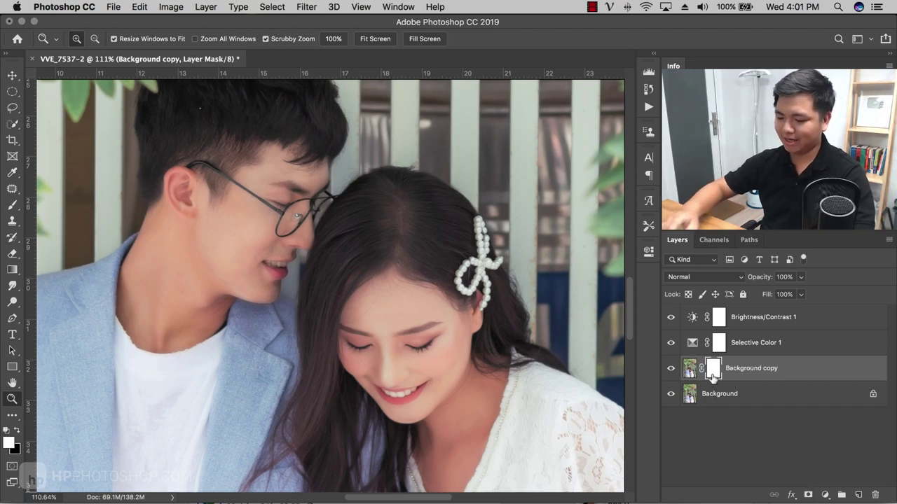
{"action": "key", "text": "super+i"}
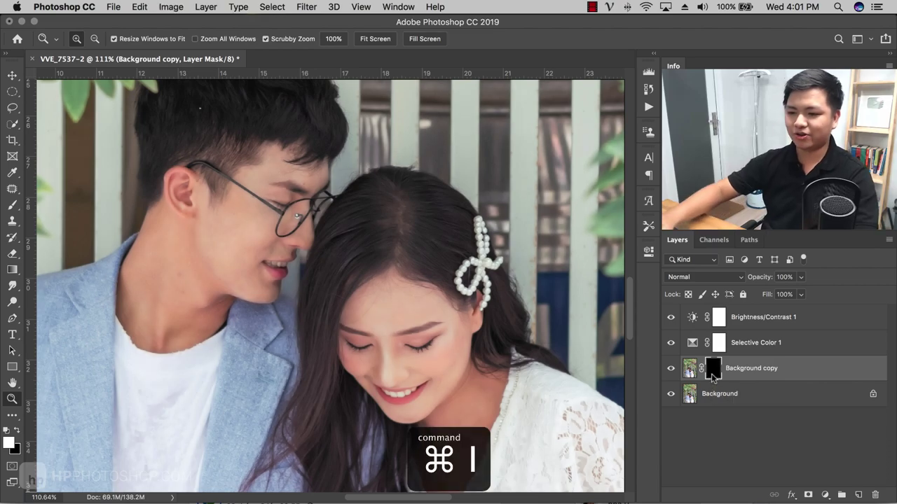
{"action": "key", "text": "b"}
{"action": "right_click", "coordinate": [4, 207]}
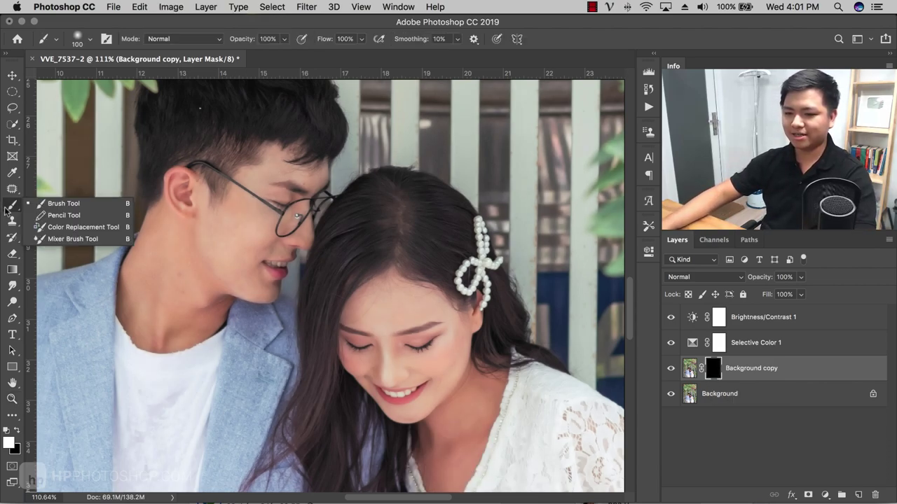
{"action": "left_click", "coordinate": [56, 203]}
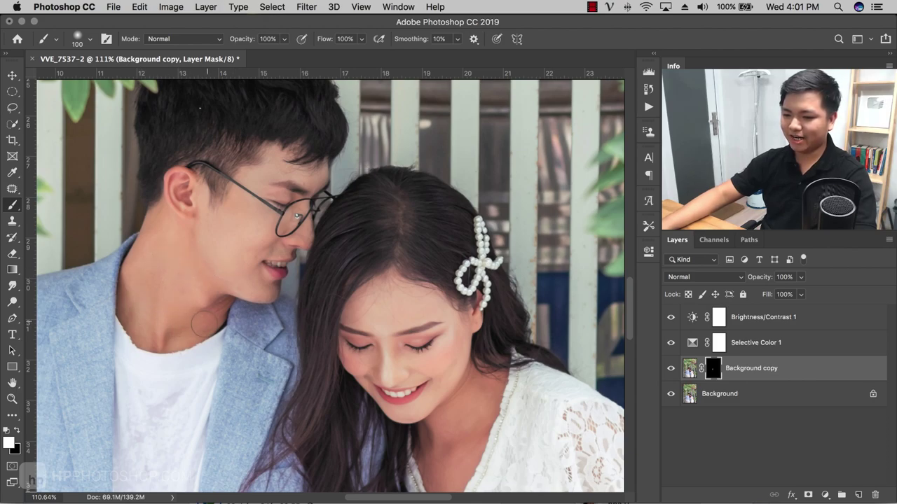
Paint white on the mask over the woman's neck to reveal the smoothing
{"action": "scroll", "coordinate": [248, 196], "scroll_direction": "down", "scroll_amount": 5}
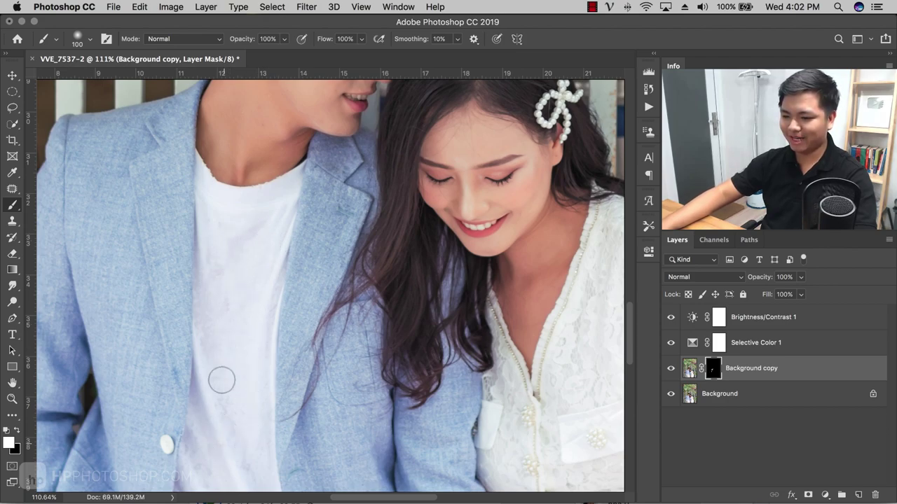
{"action": "left_click_drag", "start_coordinate": [239, 464], "coordinate": [276, 260]}
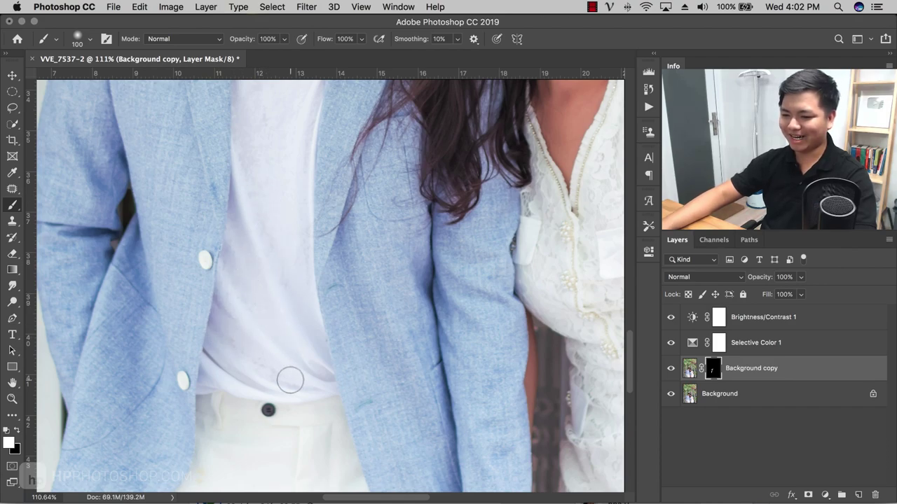
{"action": "scroll", "coordinate": [273, 322], "scroll_direction": "up", "scroll_amount": 4}
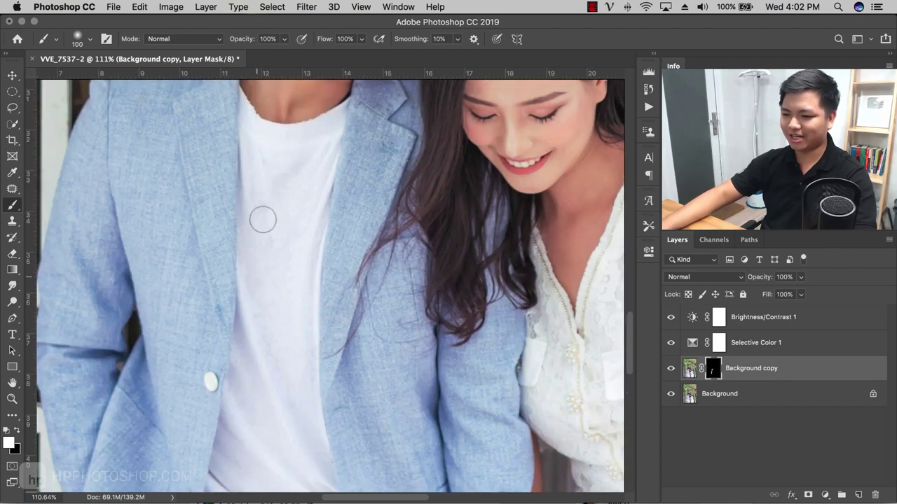
{"action": "left_click_drag", "start_coordinate": [503, 271], "coordinate": [215, 376]}
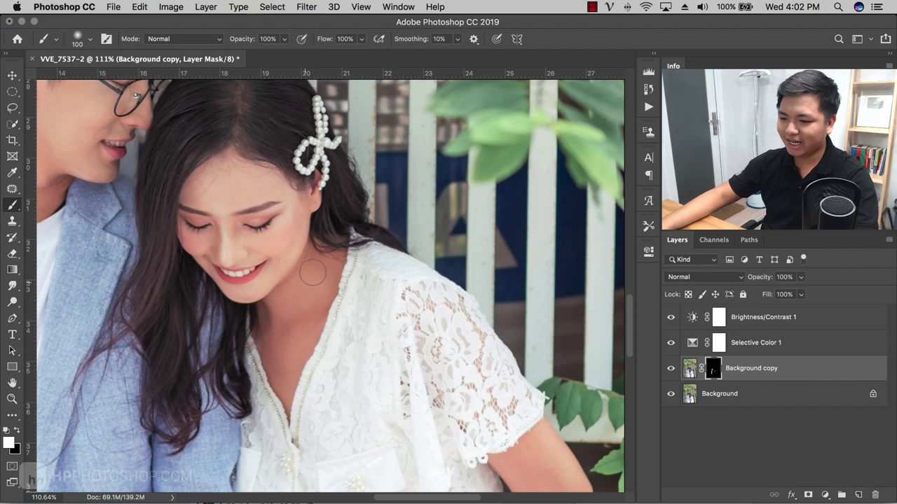
{"action": "left_click_drag", "start_coordinate": [308, 291], "coordinate": [303, 317]}
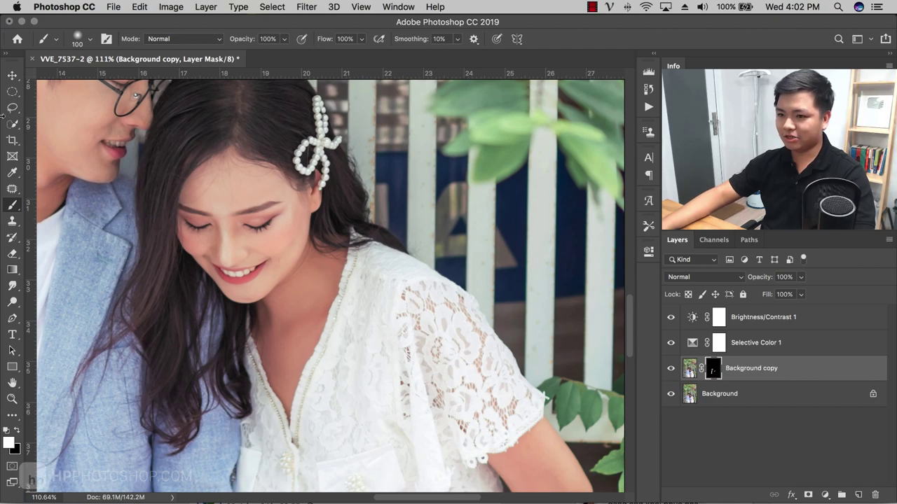
{"action": "left_click_drag", "start_coordinate": [12, 125], "coordinate": [77, 126]}
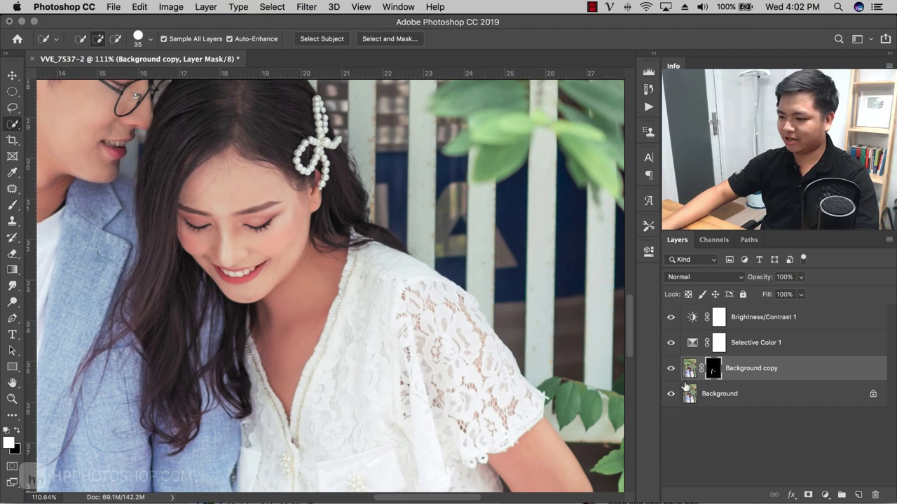
On the Background copy image, quick-select the woman's neck and neckline skin, trimming the edge
{"action": "left_click", "coordinate": [690, 369]}
{"action": "mouse_move", "coordinate": [307, 275]}
{"action": "left_mouse_down"}
{"action": "mouse_move", "coordinate": [292, 325]}
{"action": "mouse_move", "coordinate": [293, 304]}
{"action": "mouse_move", "coordinate": [275, 297]}
{"action": "left_mouse_up"}
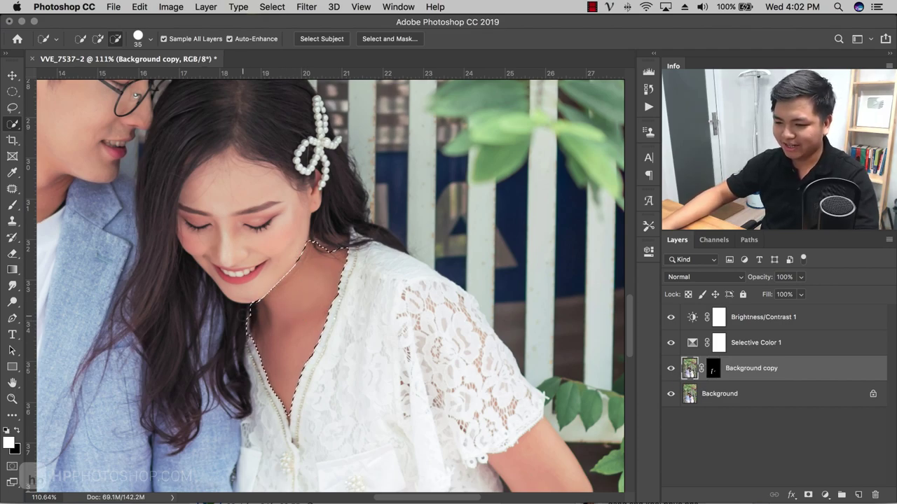
{"action": "left_click", "coordinate": [243, 314], "text": "alt"}
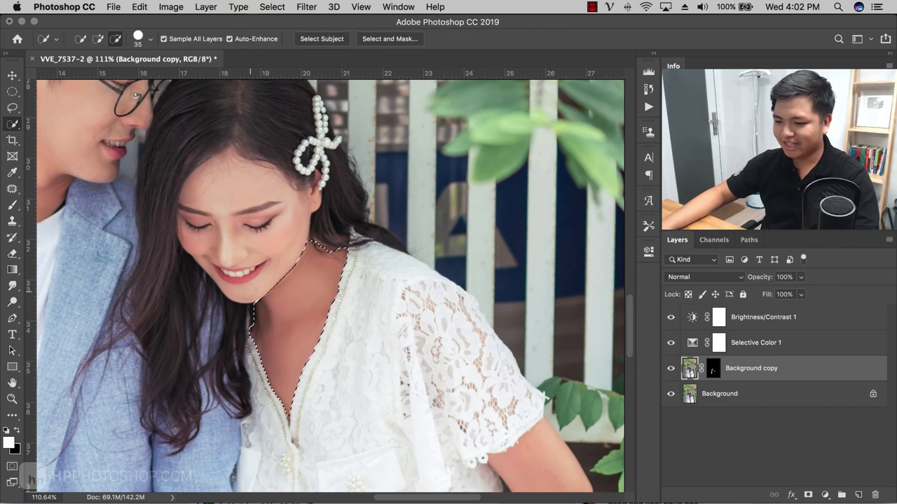
Zoom into the bottom of the neckline and lasso the missed skin strip into the selection
{"action": "key", "text": "z"}
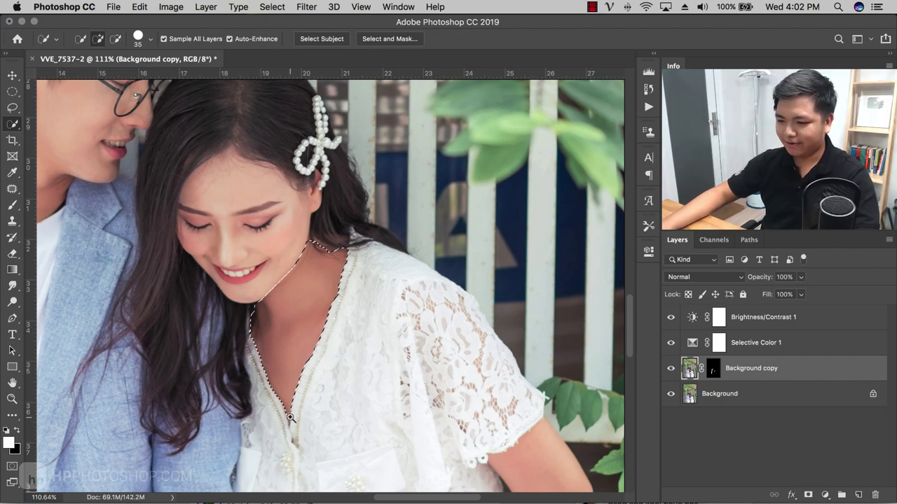
{"action": "left_click_drag", "start_coordinate": [294, 414], "coordinate": [382, 423]}
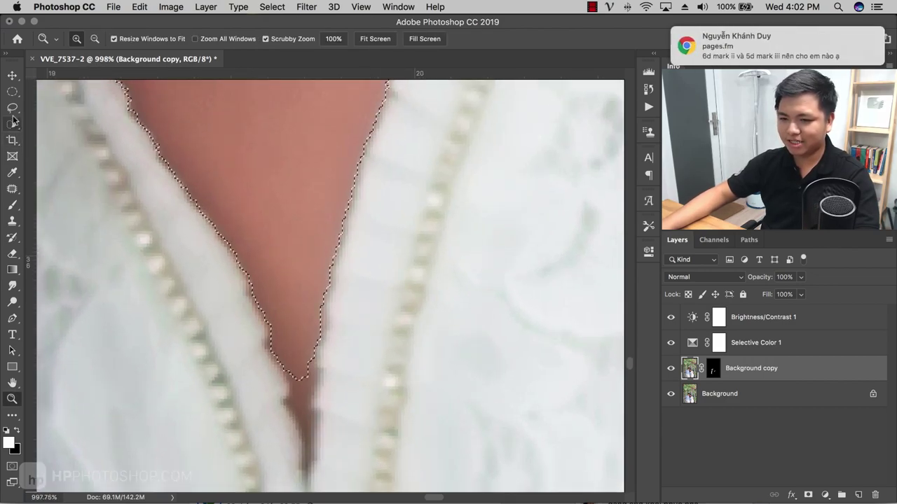
{"action": "left_click", "coordinate": [12, 109]}
{"action": "left_click", "coordinate": [60, 105]}
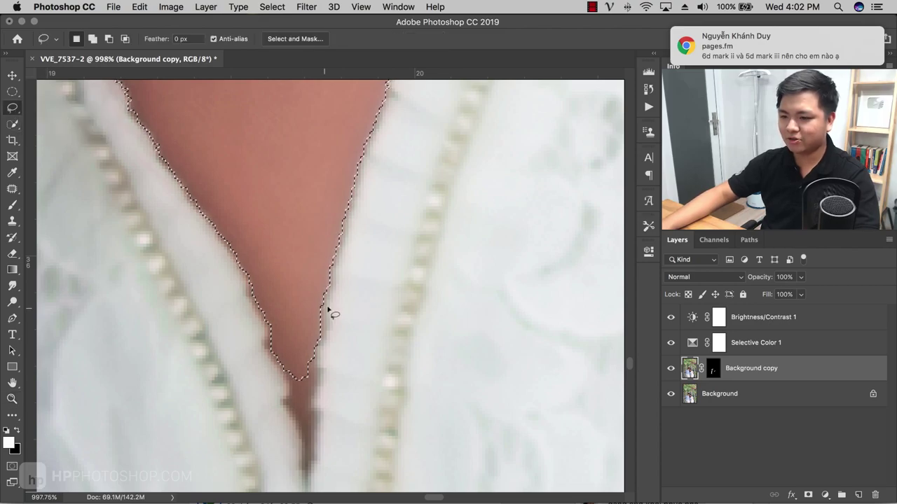
{"action": "left_click", "coordinate": [862, 36]}
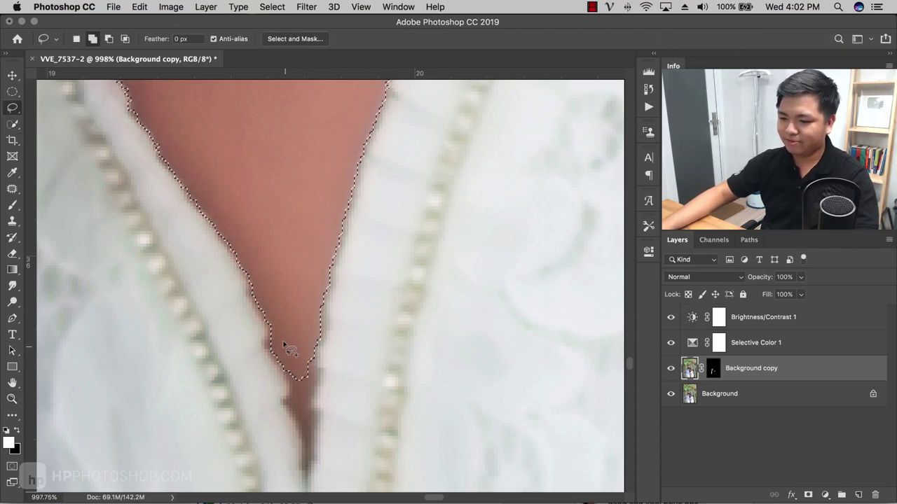
{"action": "mouse_move", "coordinate": [269, 341]}
{"action": "left_mouse_down"}
{"action": "mouse_move", "coordinate": [304, 423]}
{"action": "mouse_move", "coordinate": [302, 458]}
{"action": "mouse_move", "coordinate": [320, 346]}
{"action": "mouse_move", "coordinate": [344, 286]}
{"action": "mouse_move", "coordinate": [326, 268]}
{"action": "mouse_move", "coordinate": [308, 268]}
{"action": "left_mouse_up"}
{"action": "key", "text": "z"}
{"action": "scroll", "coordinate": [357, 252], "scroll_direction": "up", "scroll_amount": 6}
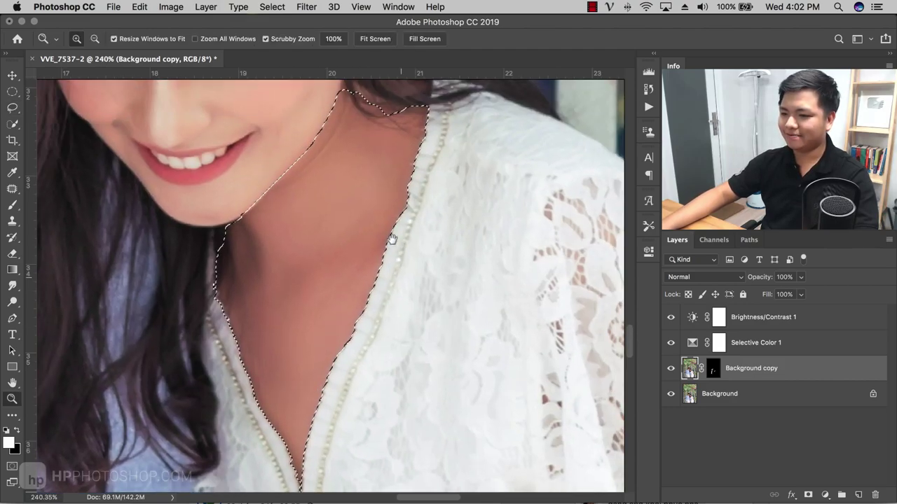
Feather the neck selection by 5 px
{"action": "key", "text": "l"}
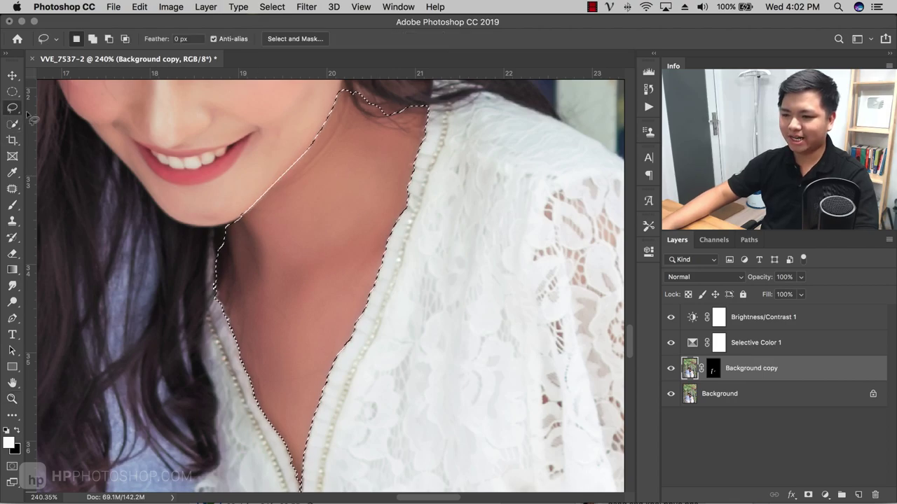
{"action": "right_click", "coordinate": [363, 191]}
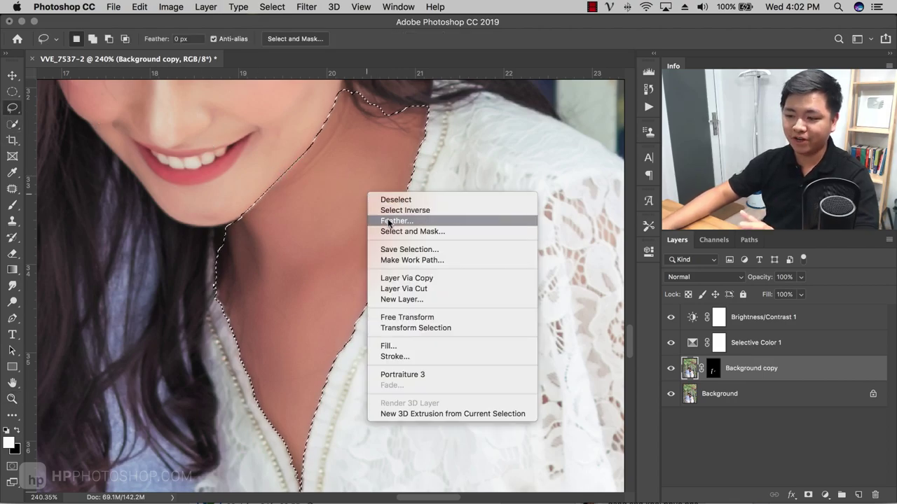
{"action": "left_click", "coordinate": [395, 220]}
{"action": "left_click", "coordinate": [510, 262]}
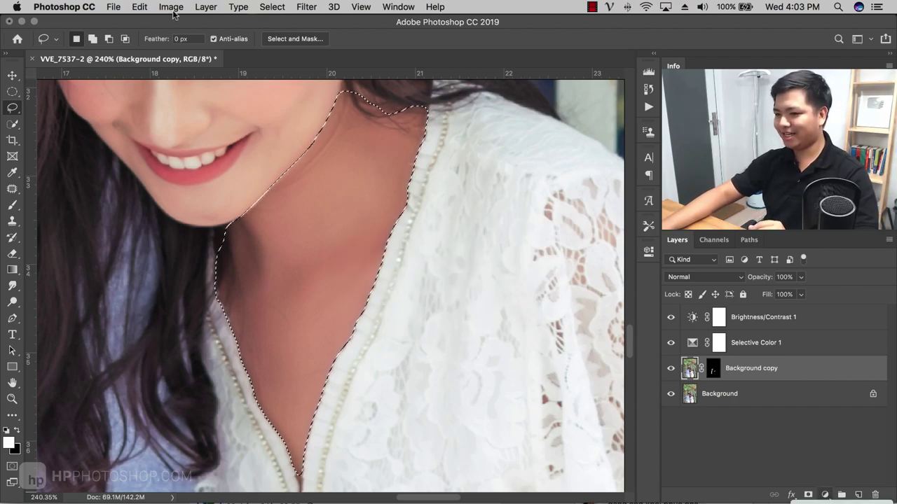
Add a Brightness/Contrast 2 adjustment on the neck selection with Brightness 30, then fit the photo on screen
{"action": "left_click", "coordinate": [208, 8]}
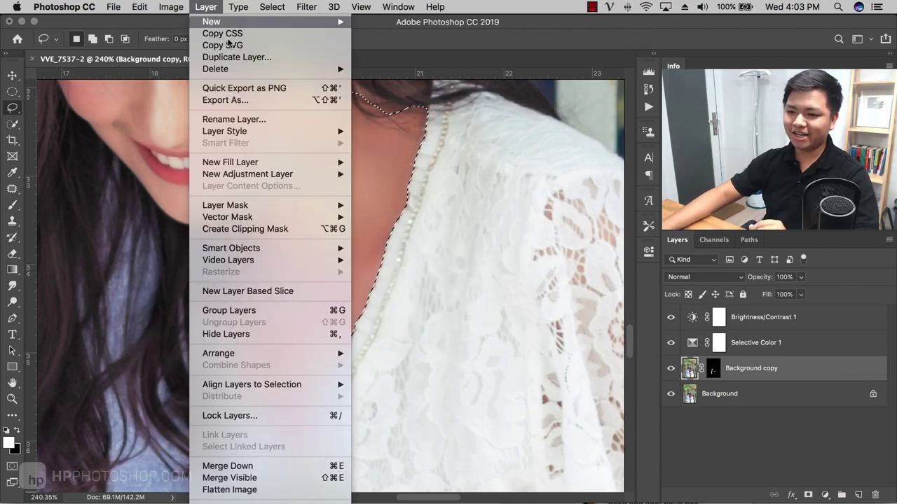
{"action": "mouse_move", "coordinate": [281, 176]}
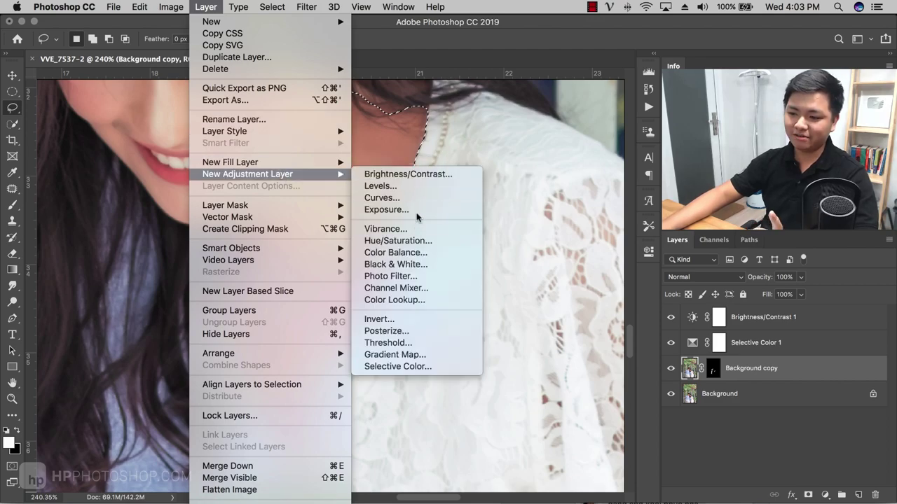
{"action": "left_click", "coordinate": [408, 175]}
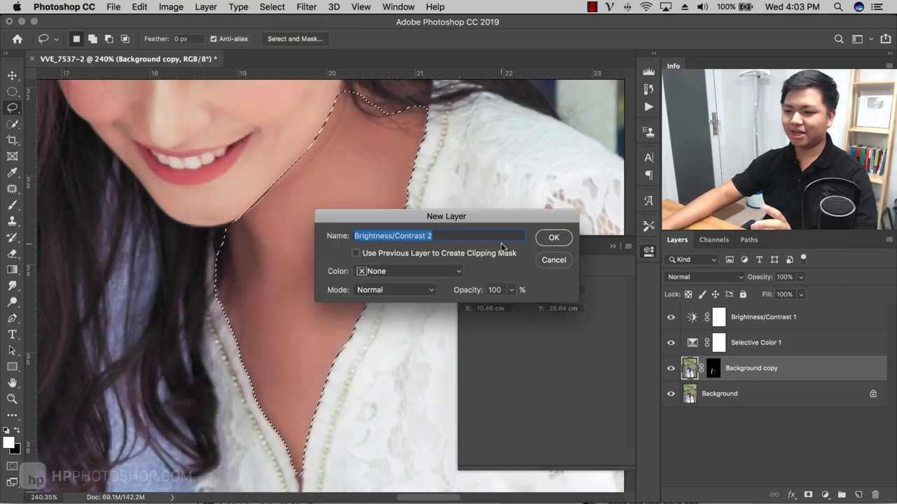
{"action": "left_click", "coordinate": [551, 238]}
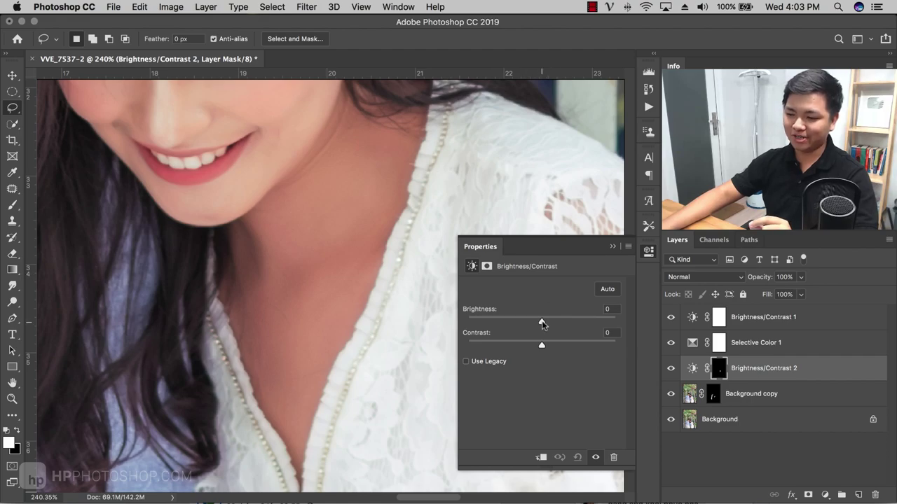
{"action": "left_click_drag", "start_coordinate": [541, 323], "coordinate": [563, 322]}
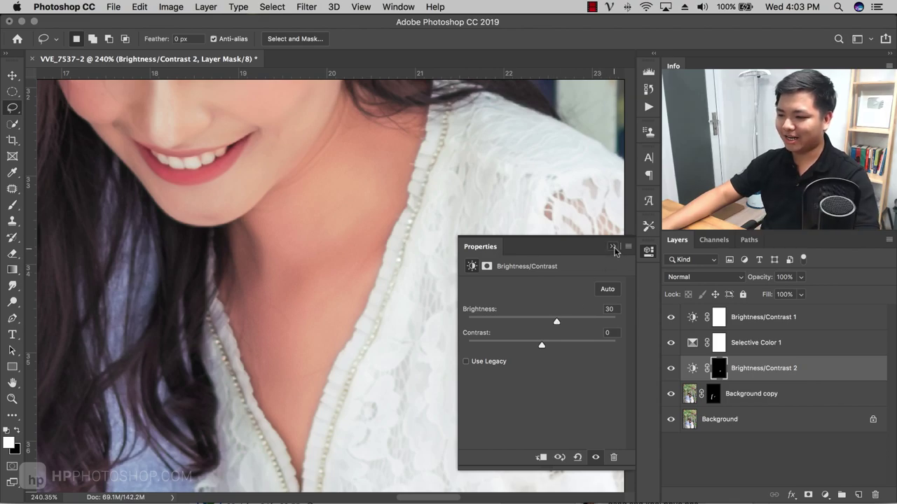
{"action": "left_click", "coordinate": [615, 247]}
{"action": "key", "text": "z"}
{"action": "key", "text": "ctrl+0"}
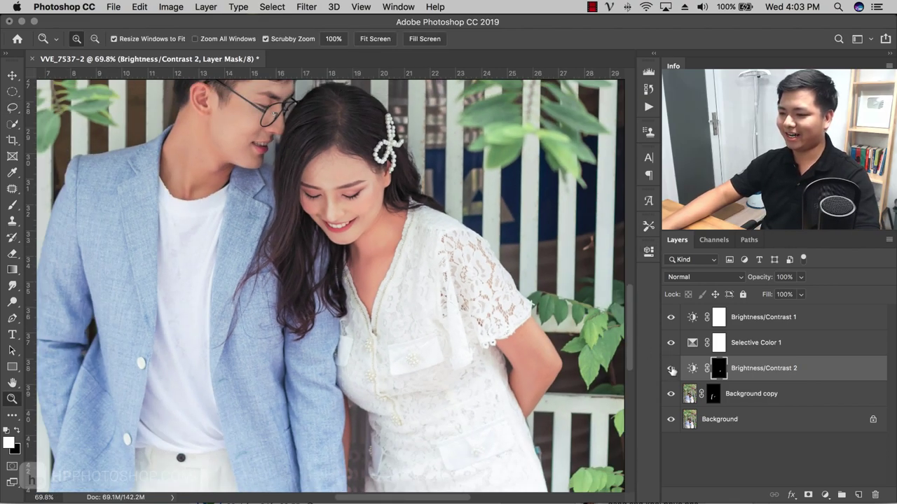
Adjust Brightness/Contrast 2 to Contrast -23 and Brightness 38
{"action": "left_click", "coordinate": [671, 369]}
{"action": "left_click", "coordinate": [671, 370]}
{"action": "double_click", "coordinate": [692, 368]}
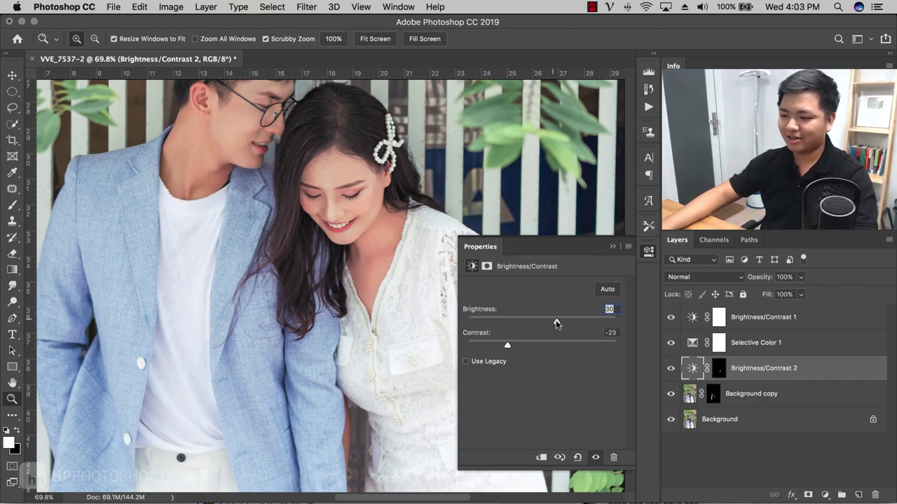
{"action": "left_click_drag", "start_coordinate": [563, 323], "coordinate": [561, 323]}
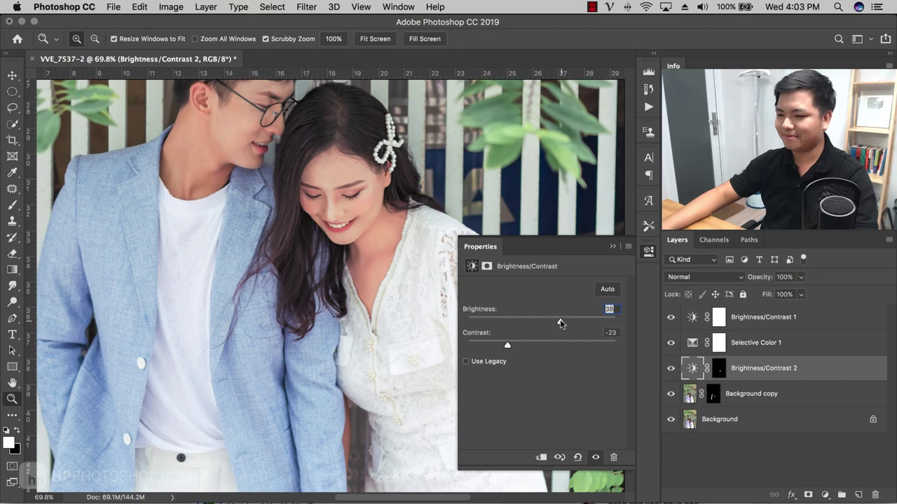
Toggle the neck adjustment and other layers to compare before and after, then select Brightness/Contrast 1
{"action": "left_click", "coordinate": [671, 368]}
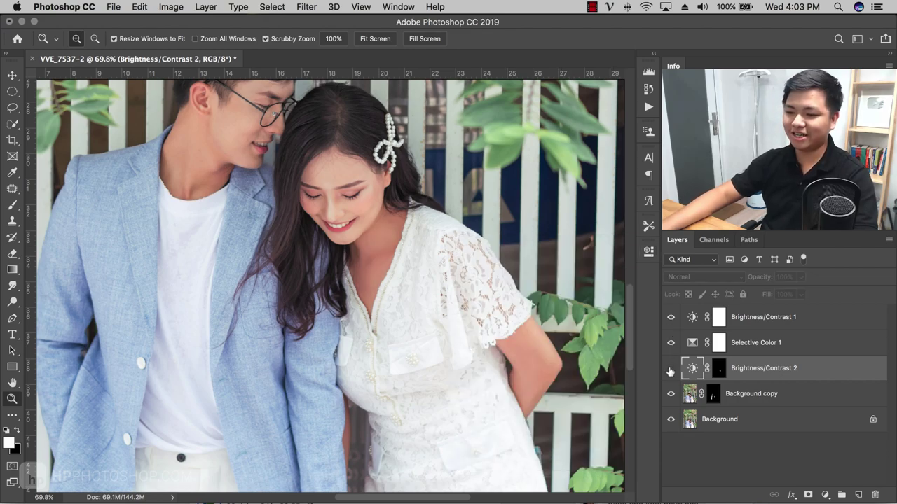
{"action": "left_click", "coordinate": [670, 368]}
{"action": "left_click", "coordinate": [670, 368]}
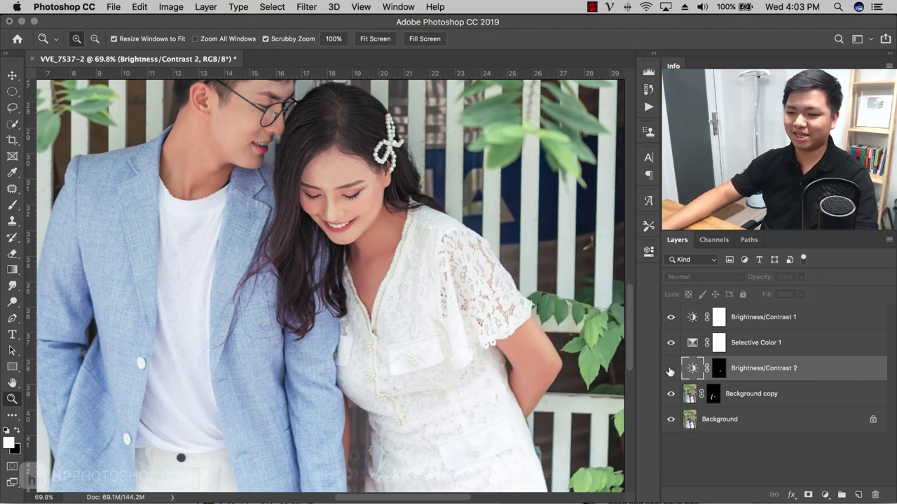
{"action": "left_click", "coordinate": [670, 368]}
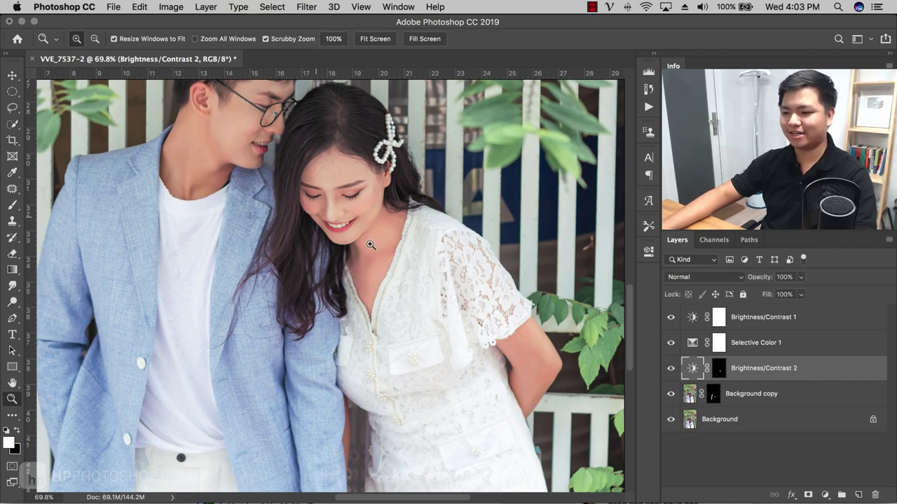
{"action": "left_click_drag", "start_coordinate": [368, 233], "coordinate": [327, 220]}
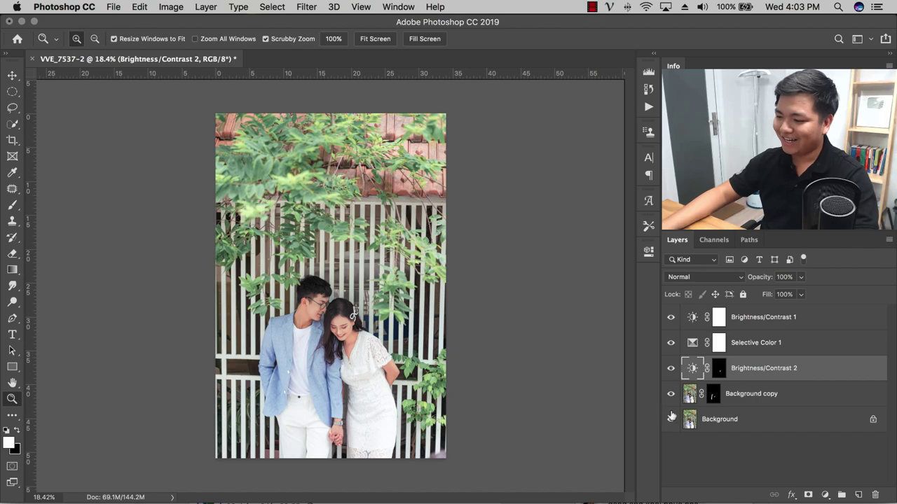
{"action": "left_click", "coordinate": [670, 317], "text": "alt"}
{"action": "left_click", "coordinate": [670, 419], "text": "alt"}
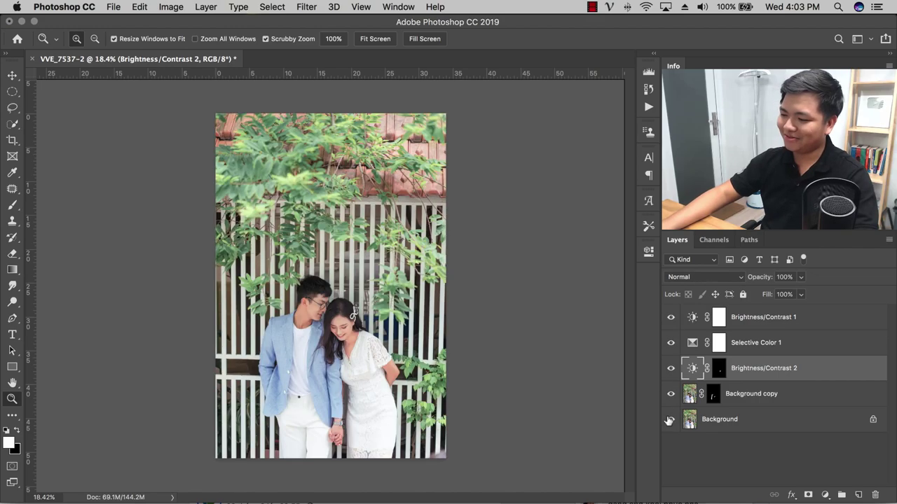
{"action": "left_click", "coordinate": [771, 316]}
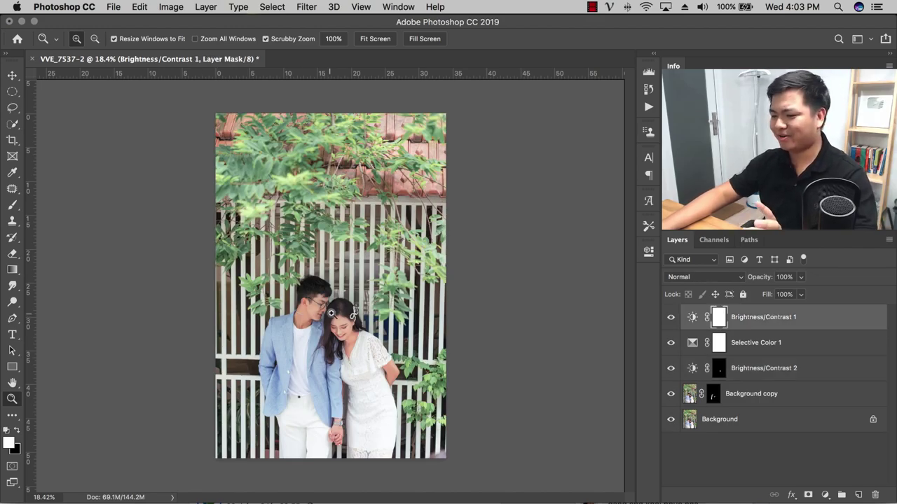